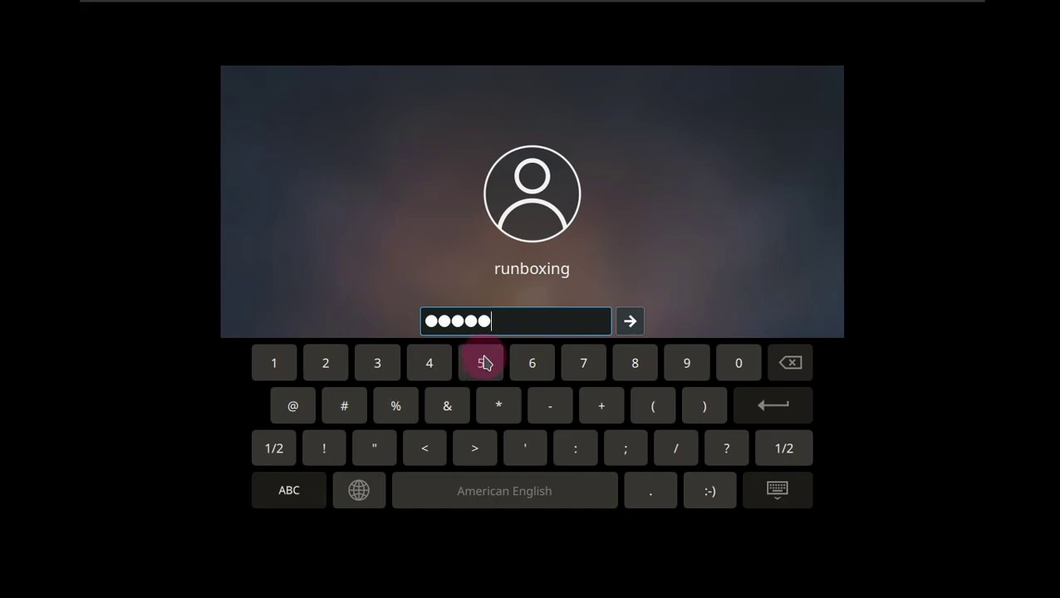
Step: Log in with the entered password and wait for the Plasma desktop to load
left_click(633, 364)
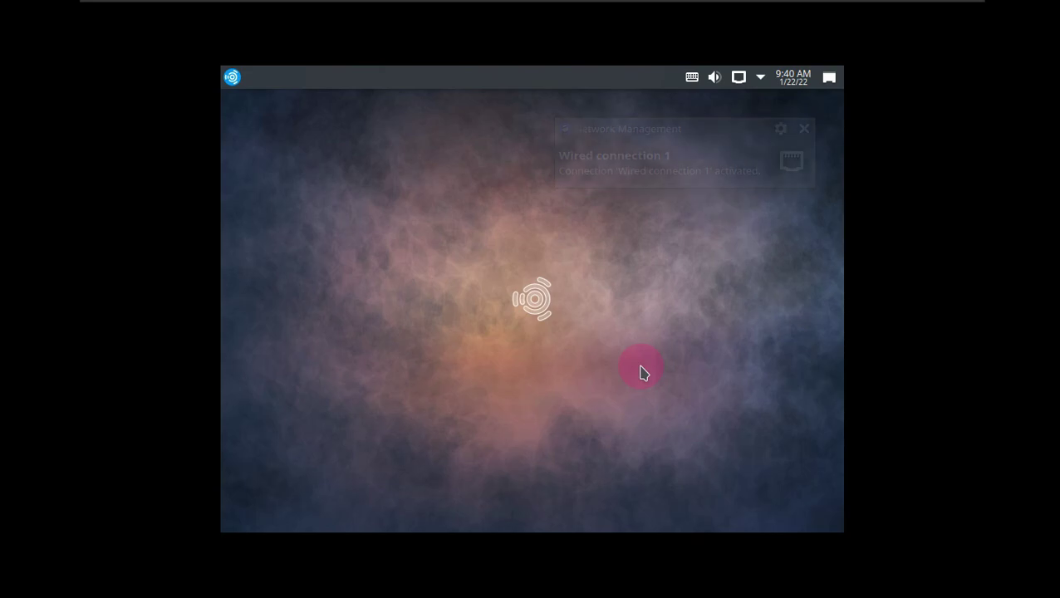
Step: Set a larger screen resolution in Display Settings so the desktop fills the VM screen
right_click(540, 259)
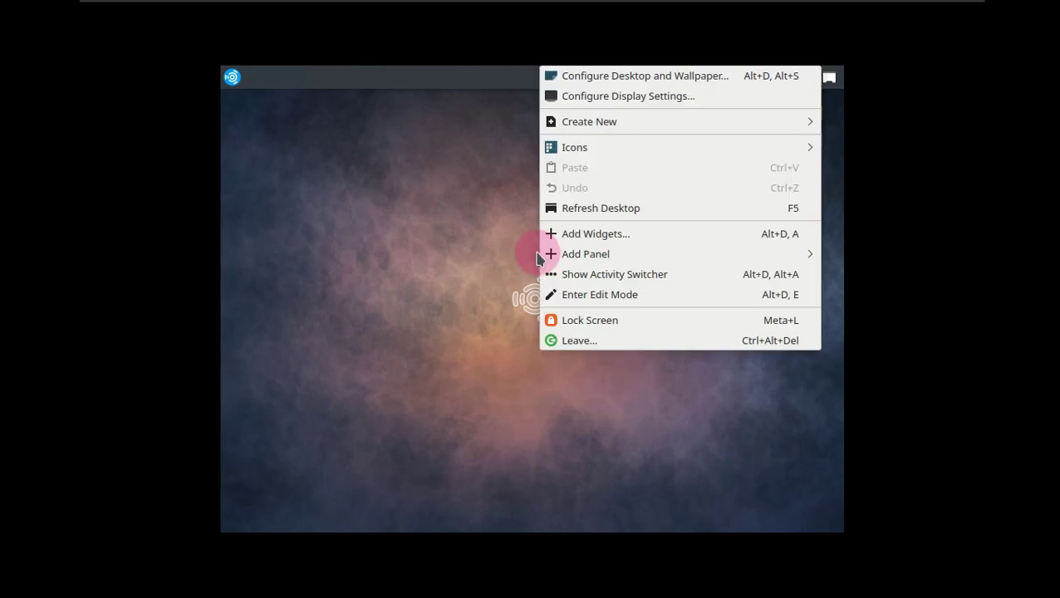
left_click(663, 98)
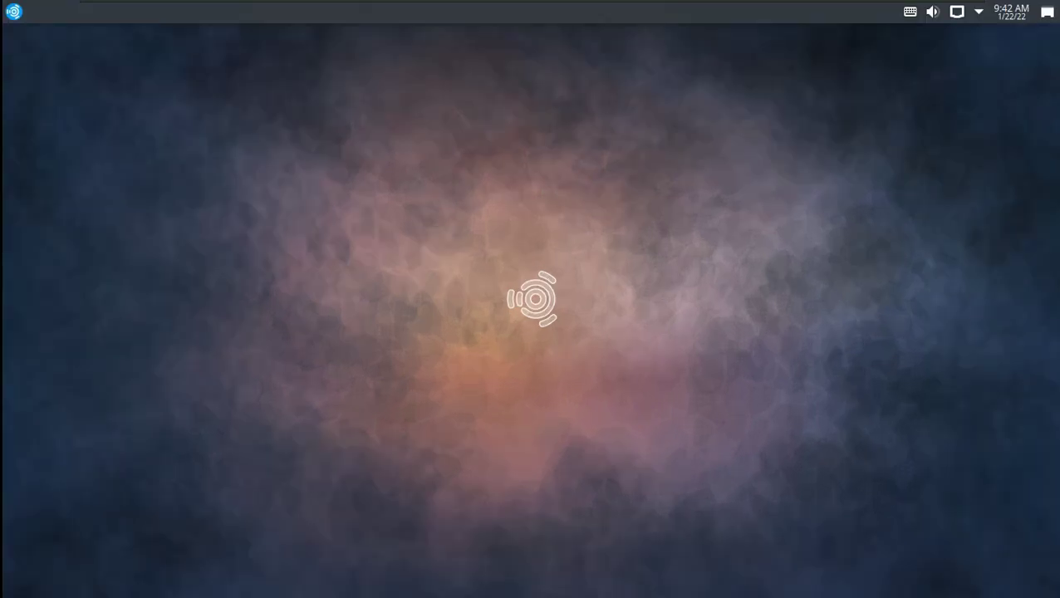
left_click(512, 339)
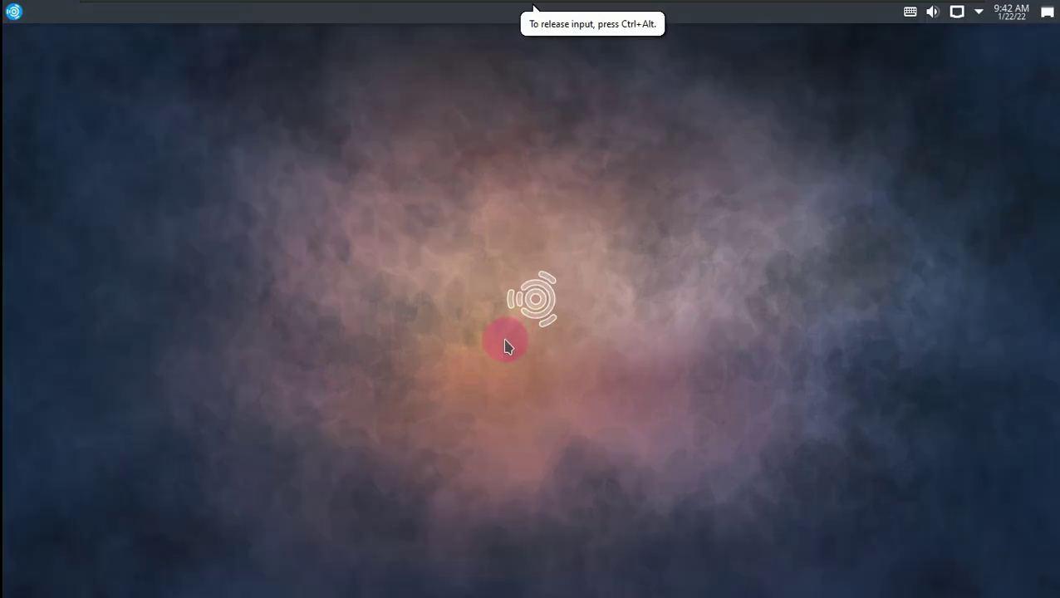
Step: Launch Info Center from the launcher's System category
left_click(13, 11)
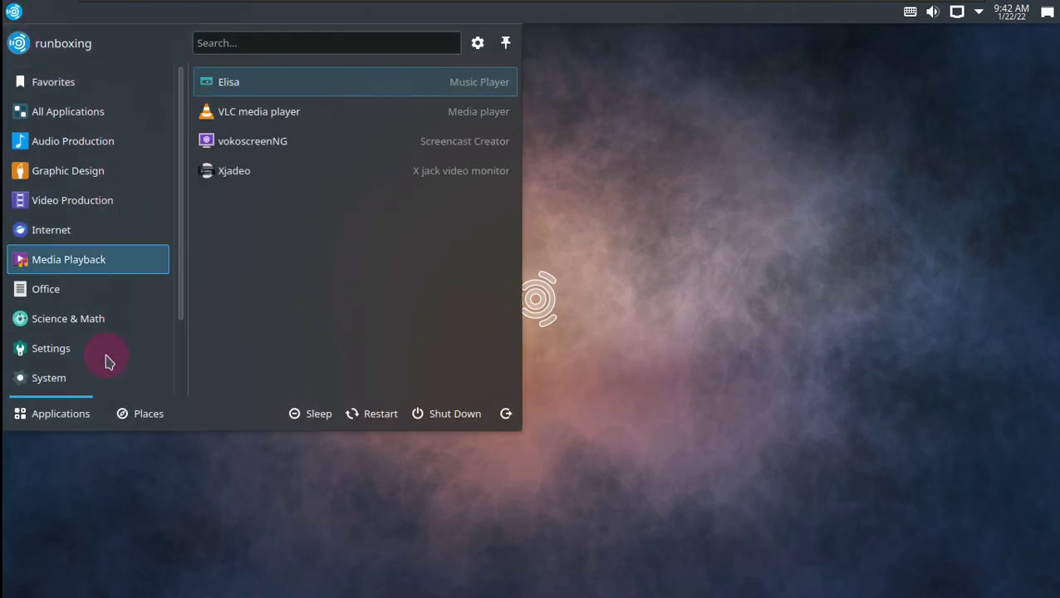
mouse_move(107, 376)
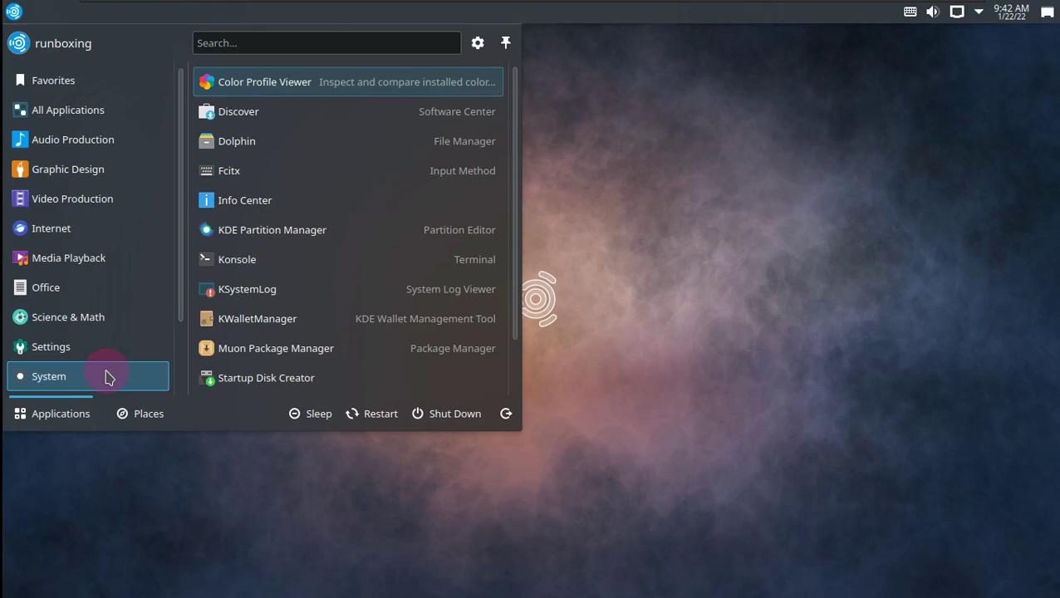
left_click(241, 202)
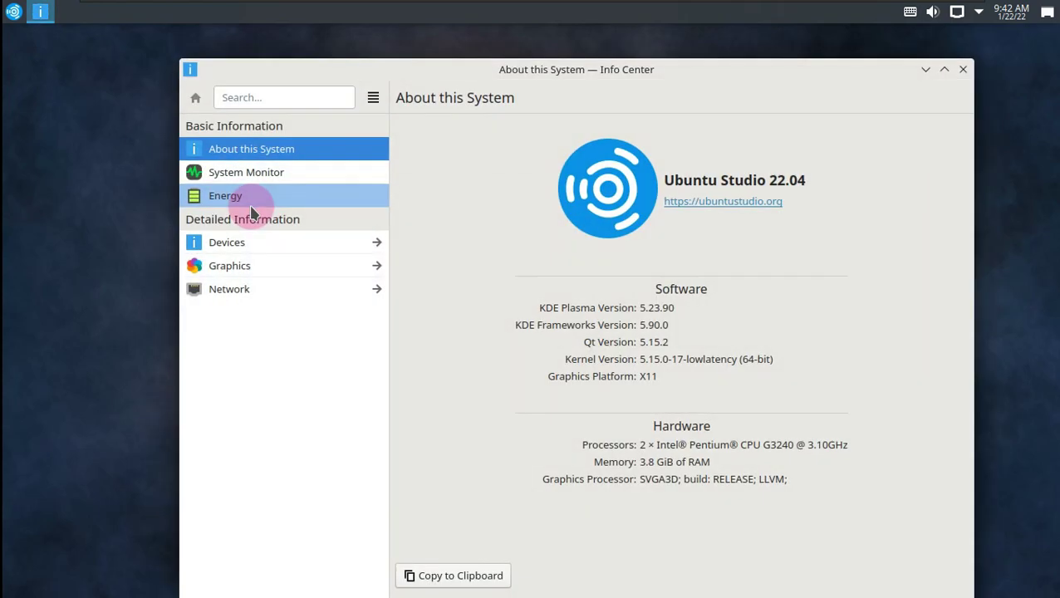
left_click_drag(252, 213, 407, 246)
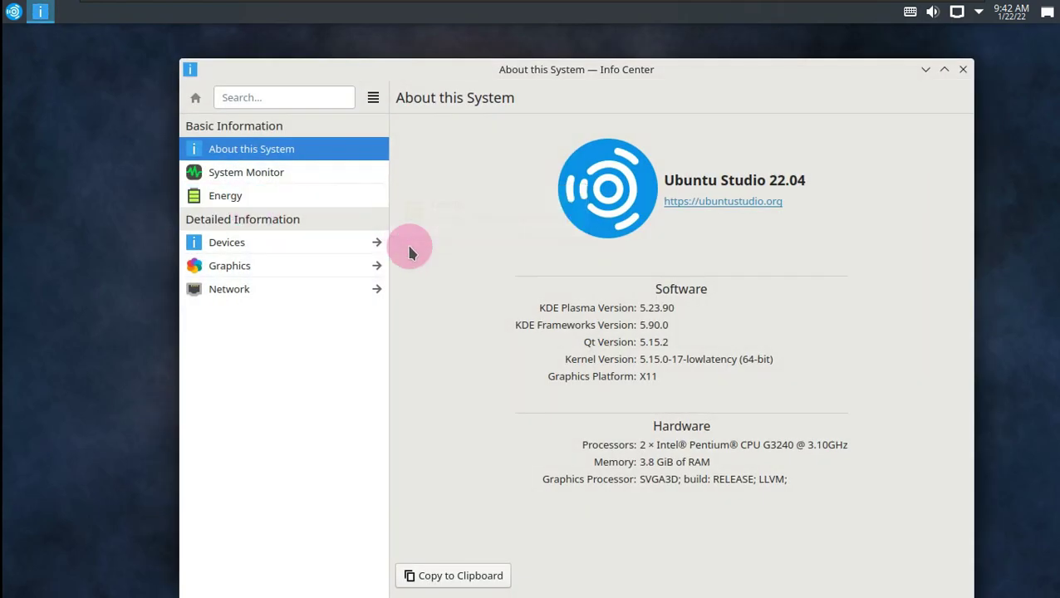
Step: Maximize Info Center and open System Monitor from its sidebar
left_click(938, 70)
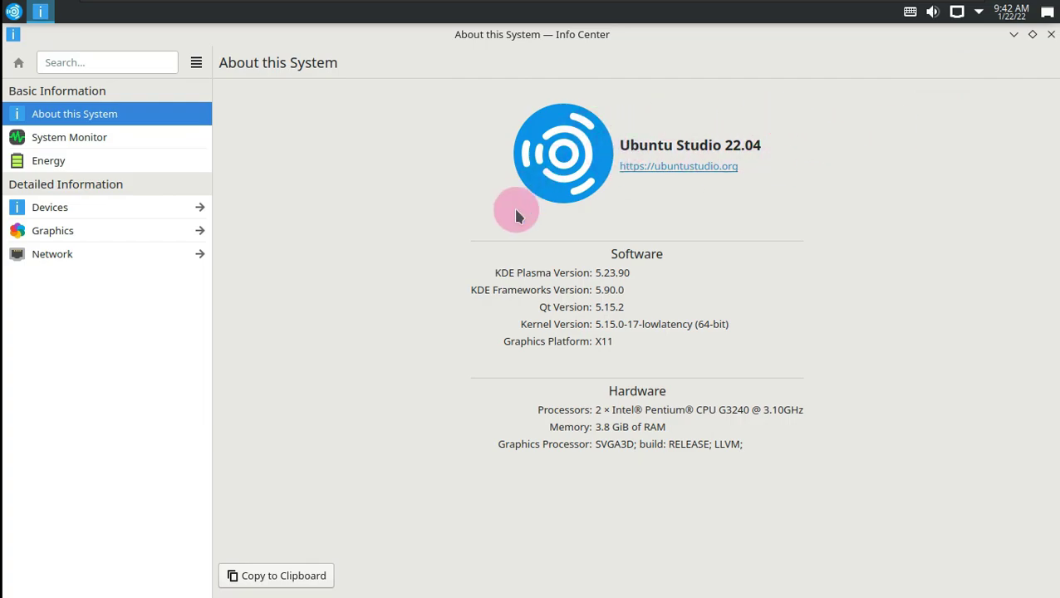
left_click(129, 145)
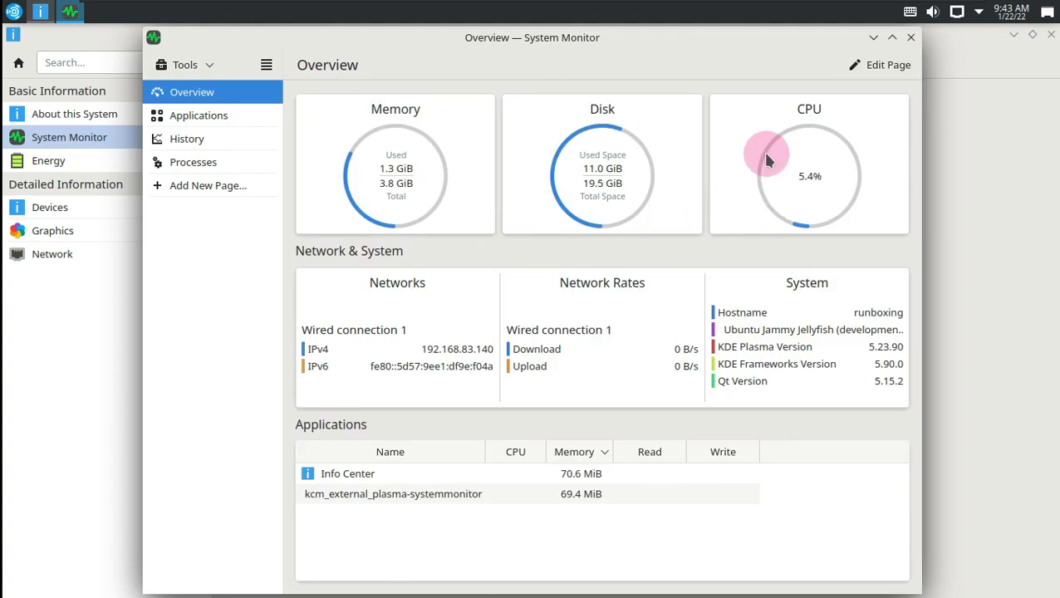
Step: Maximize System Monitor and view its Applications, History and Processes pages, with processes shown as a tree
left_click(891, 38)
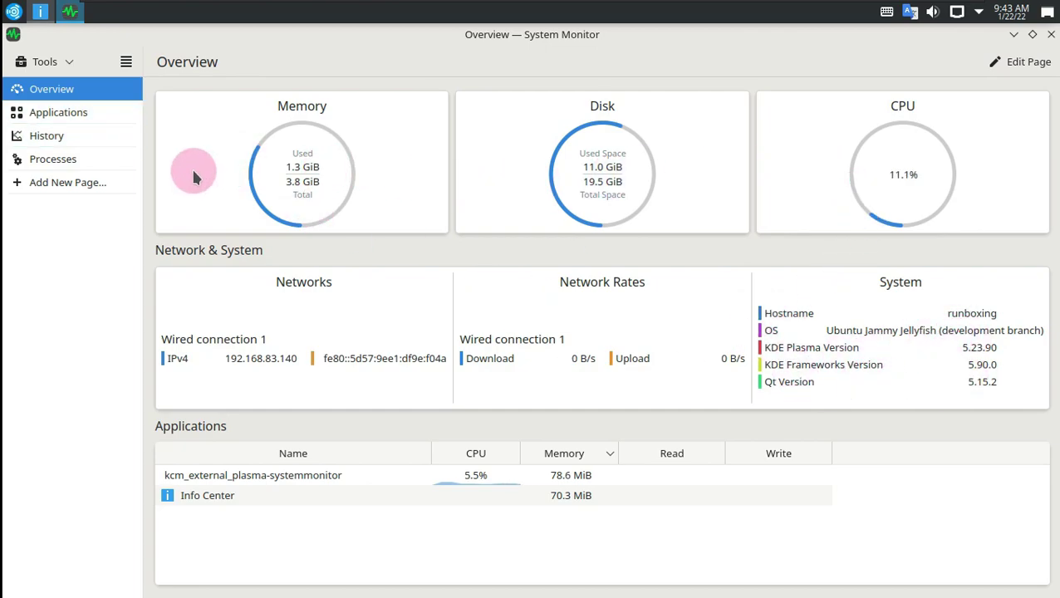
left_click(119, 122)
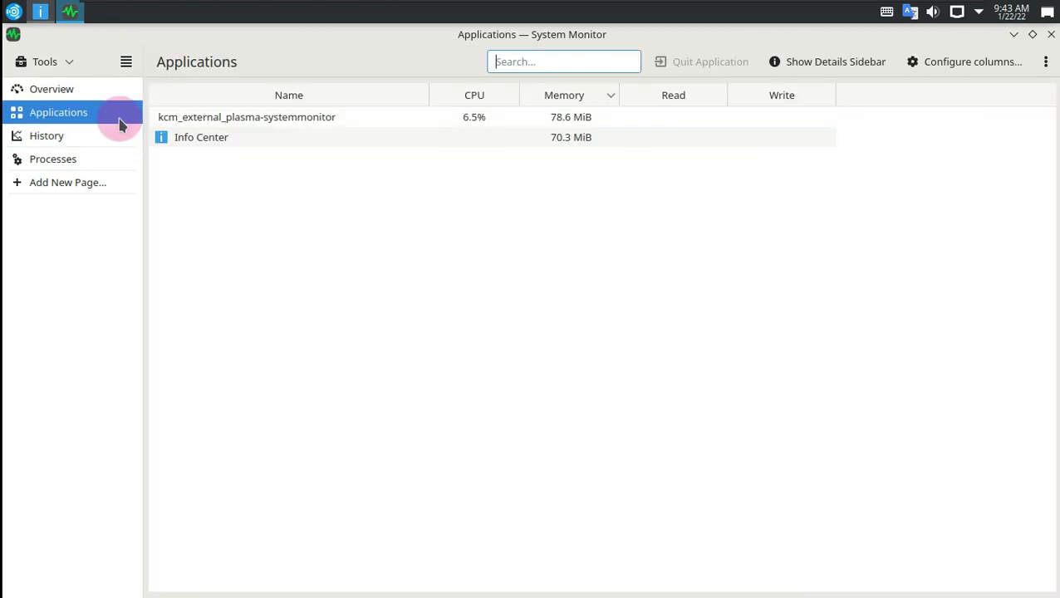
left_click(105, 141)
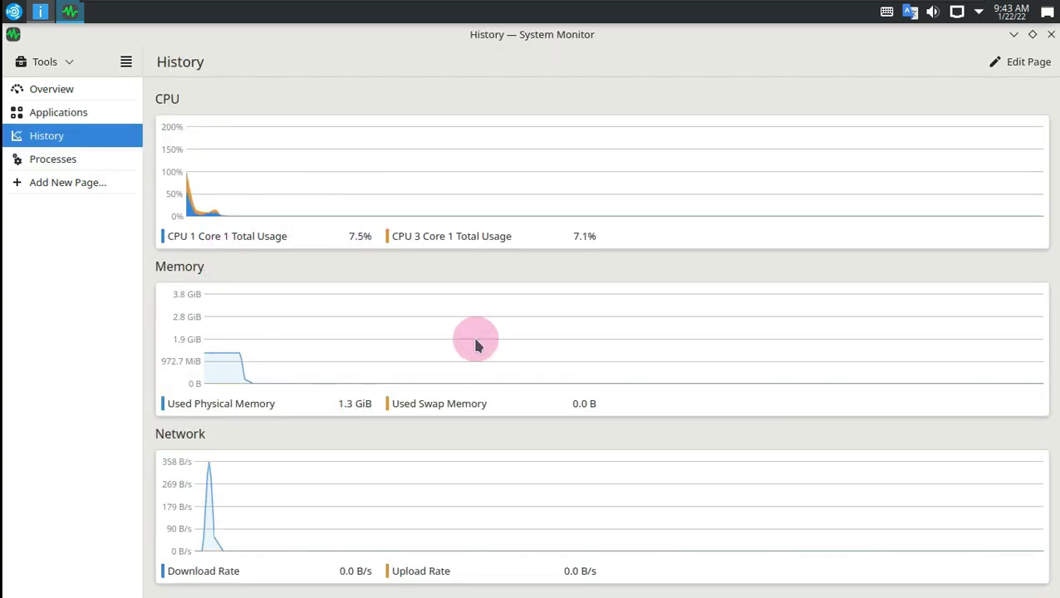
left_click(92, 167)
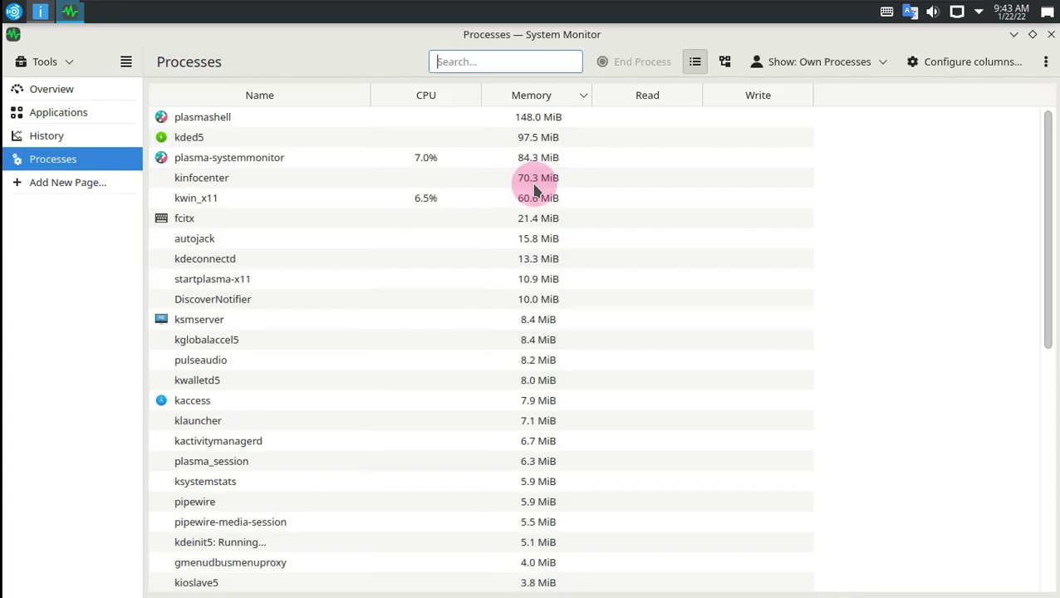
left_click(724, 61)
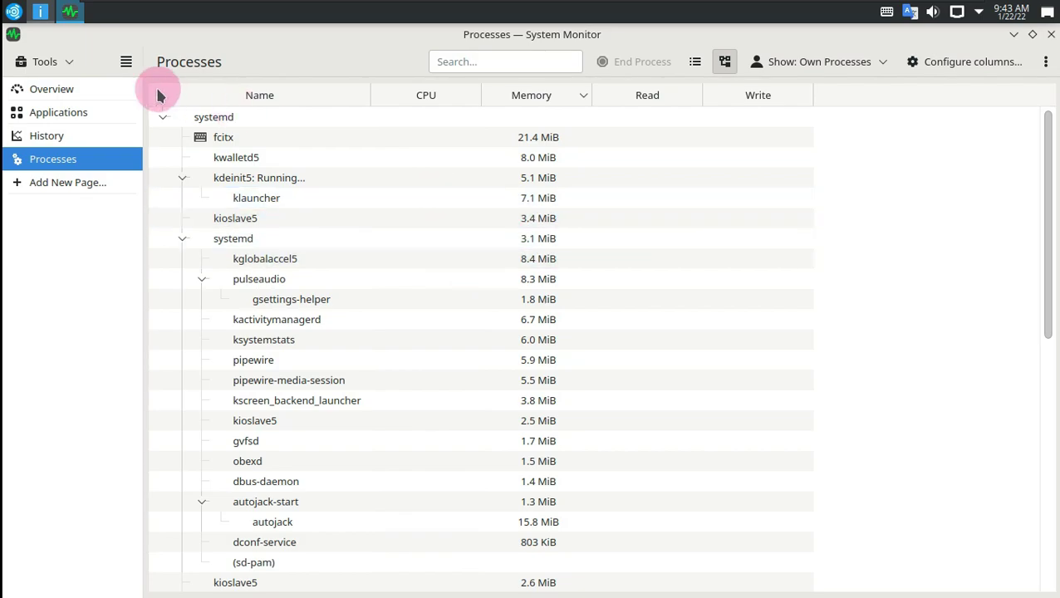
Step: View System Monitor's About page and Tools list, then close the window
left_click(126, 64)
left_click(166, 250)
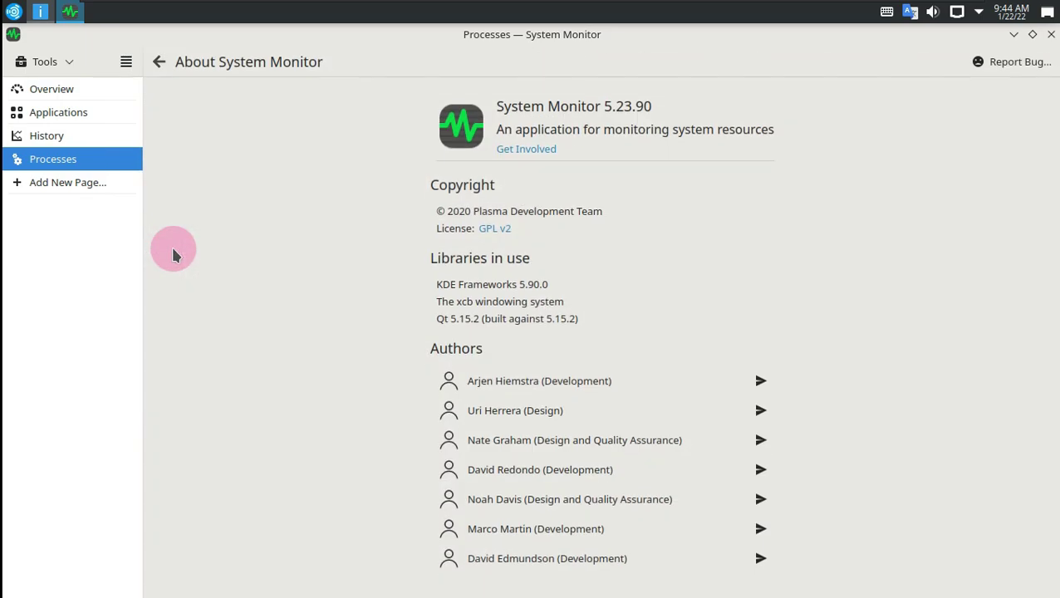
left_click(50, 64)
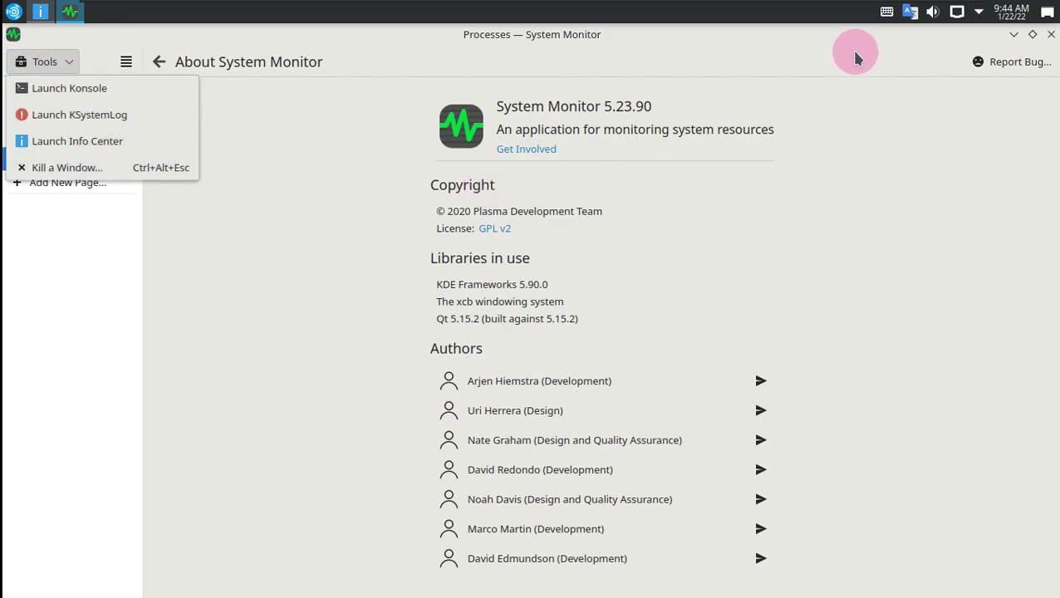
left_click(939, 38)
left_click(1050, 35)
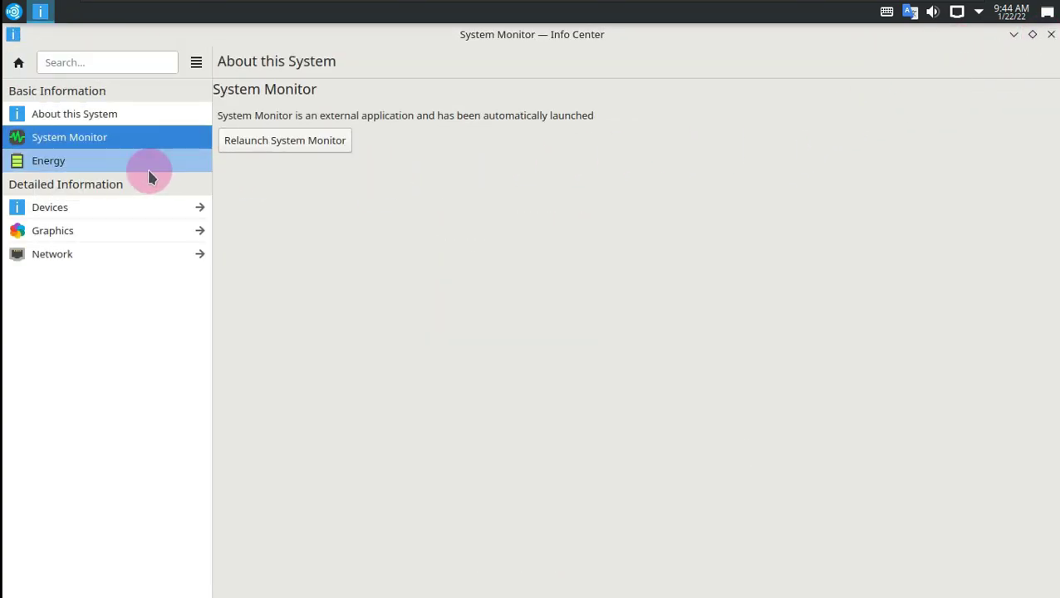
Step: Visit Energy, CPU, Interrupts, PCI and SMART Status pages, return Home, and close Info Center
left_click(149, 174)
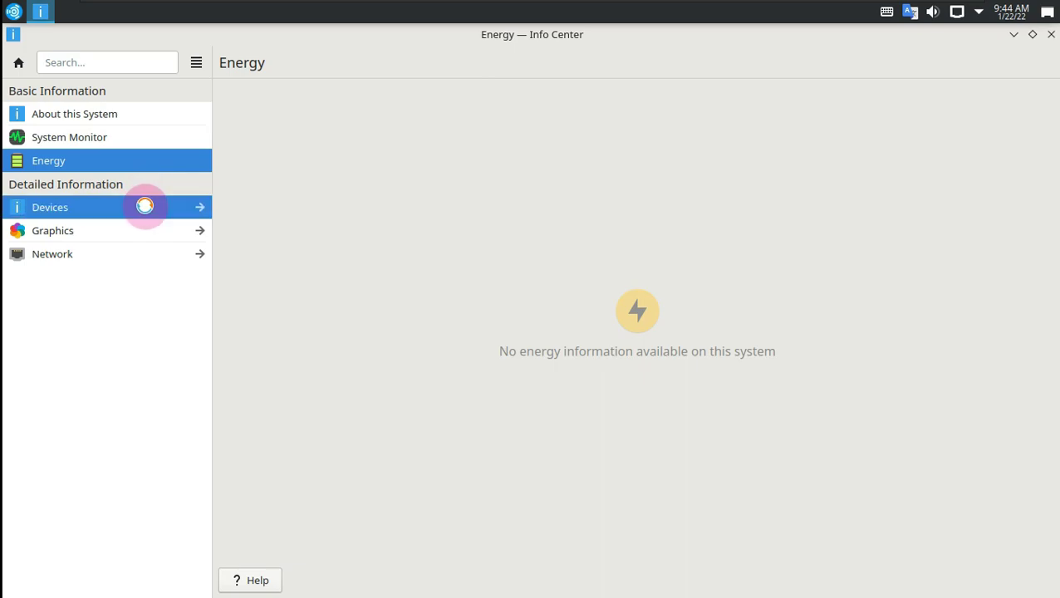
left_click(144, 212)
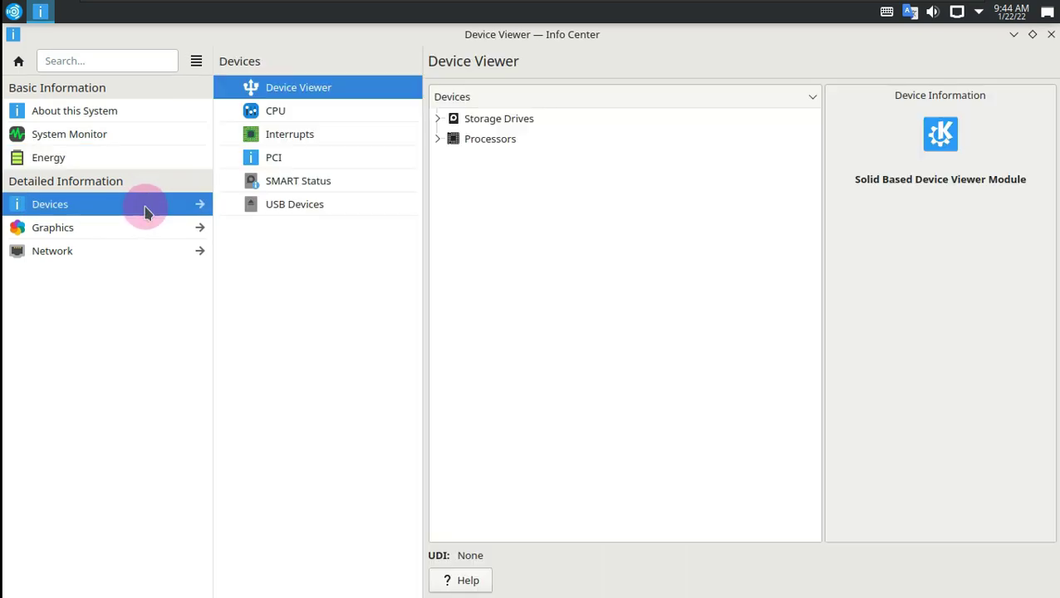
left_click(279, 115)
left_click(285, 140)
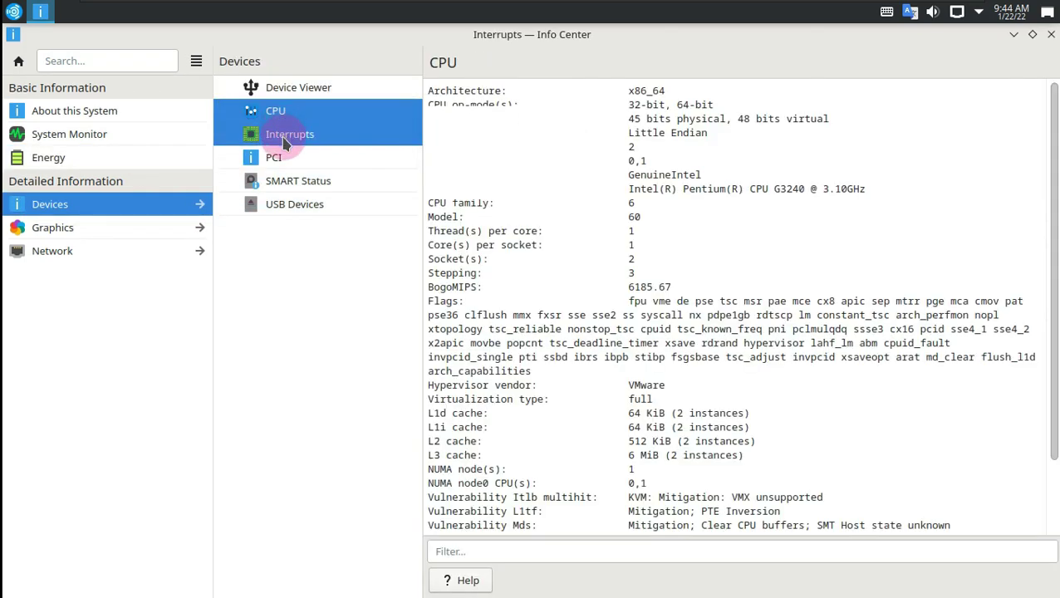
left_click(277, 160)
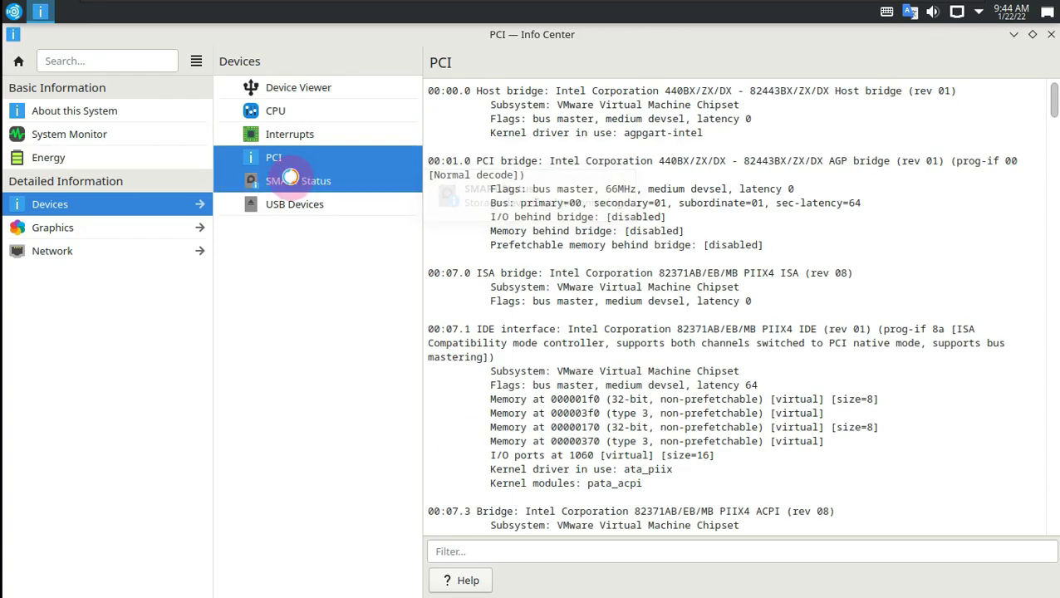
left_click(290, 177)
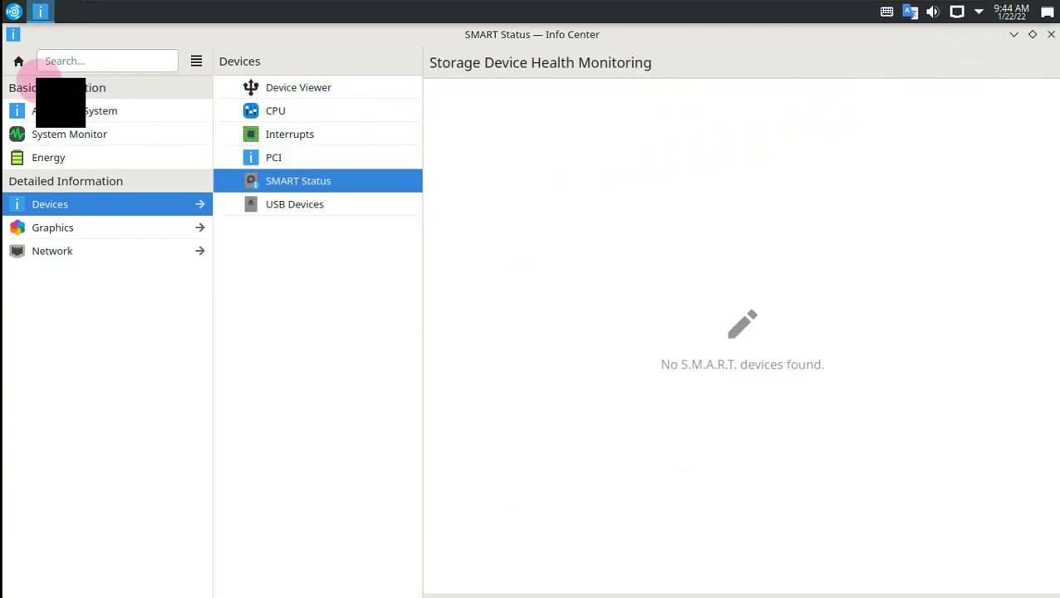
left_click(18, 62)
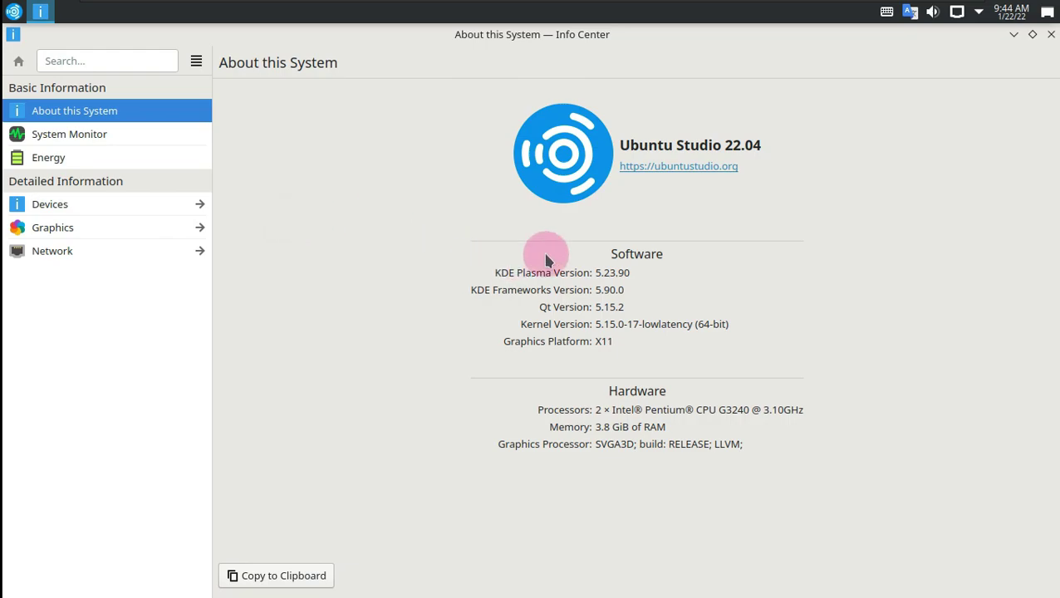
left_click(1049, 34)
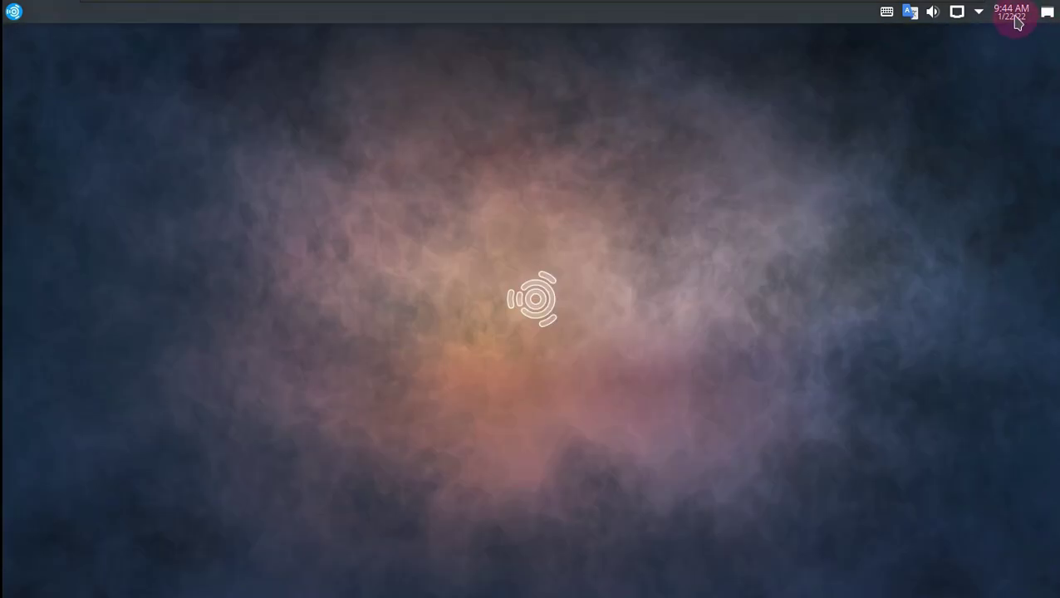
Step: Glance at the calendar, the status and notifications, and the network connections popups
left_click(1017, 23)
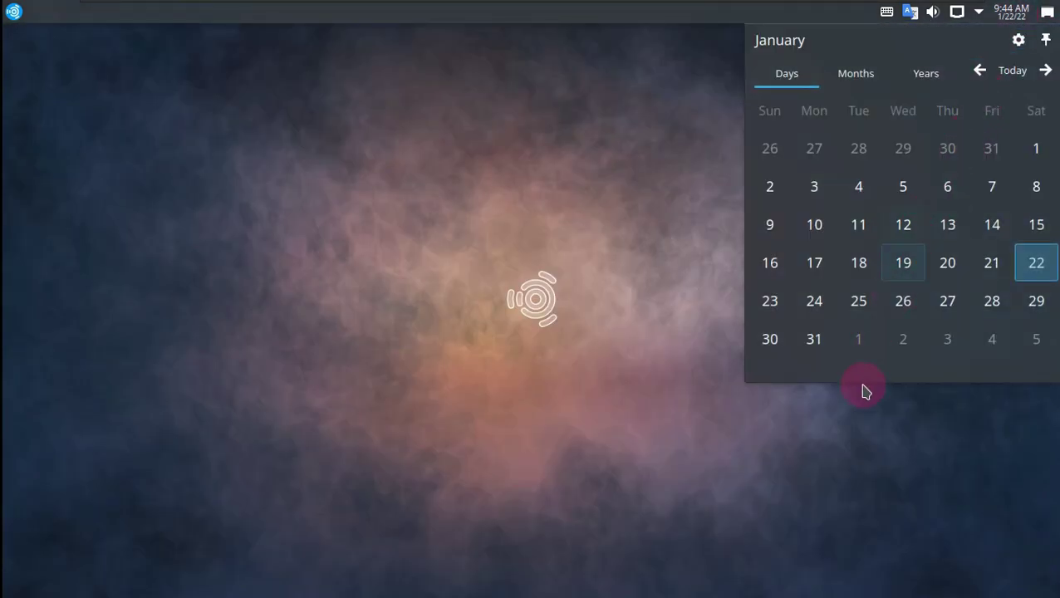
left_click(842, 445)
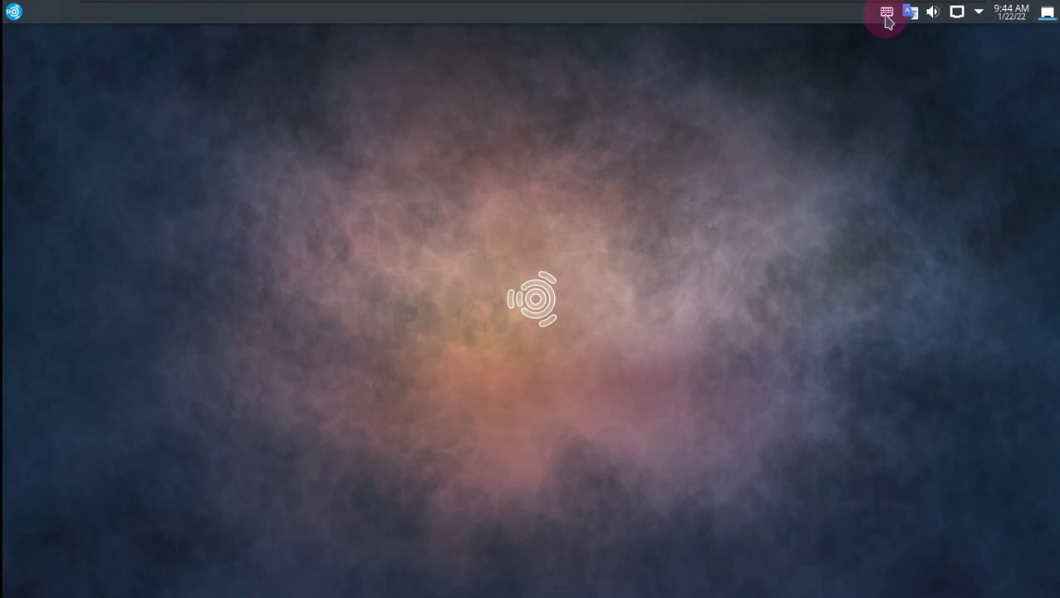
left_click(978, 17)
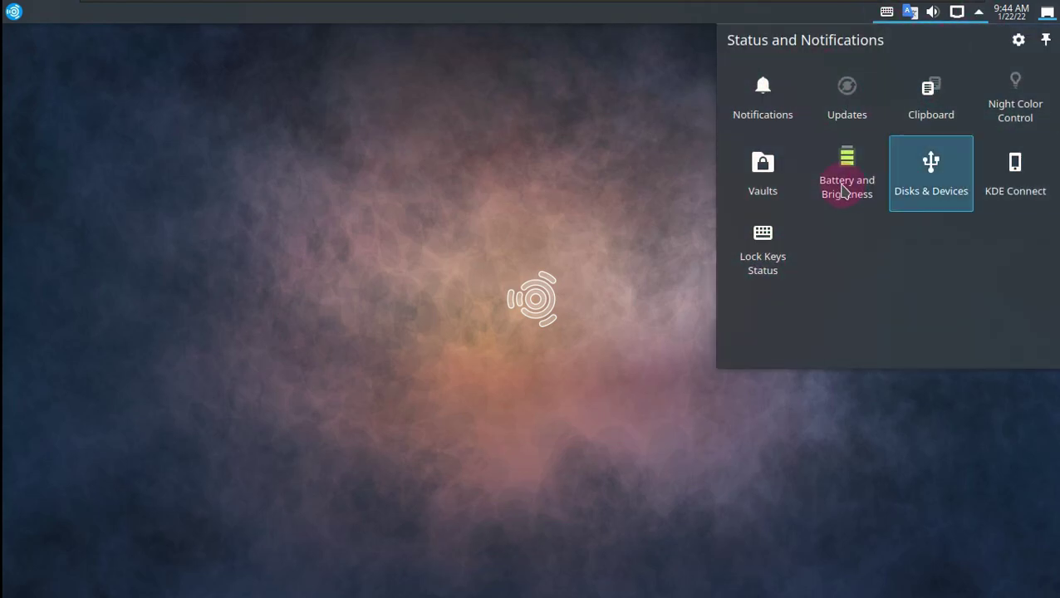
left_click(712, 392)
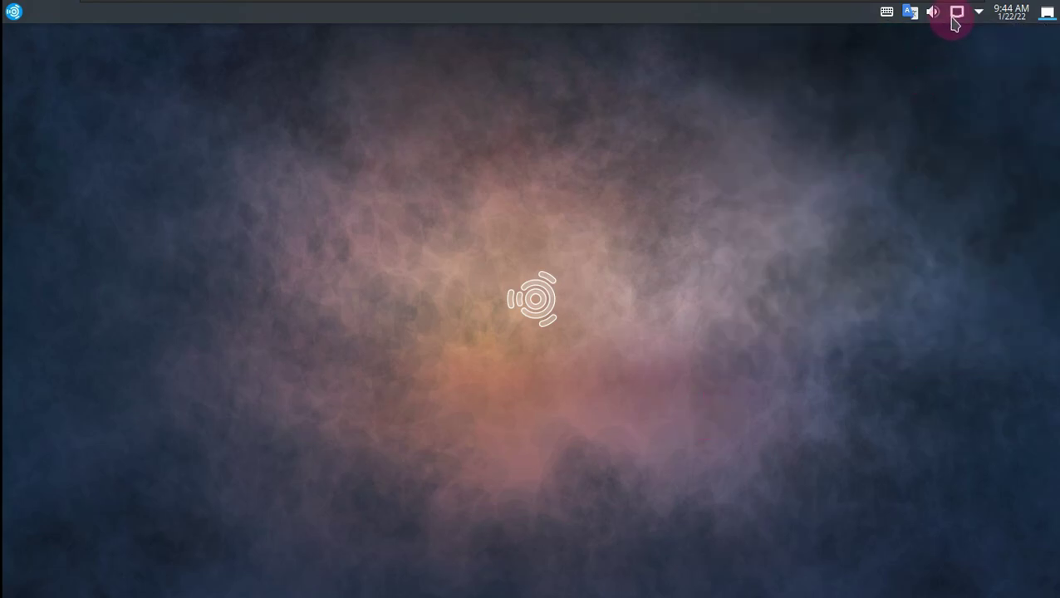
left_click(955, 13)
left_click(530, 253)
Step: Check the Audio Volume applet's Applications and Devices views, close it, and open the desktop menu
left_click(931, 15)
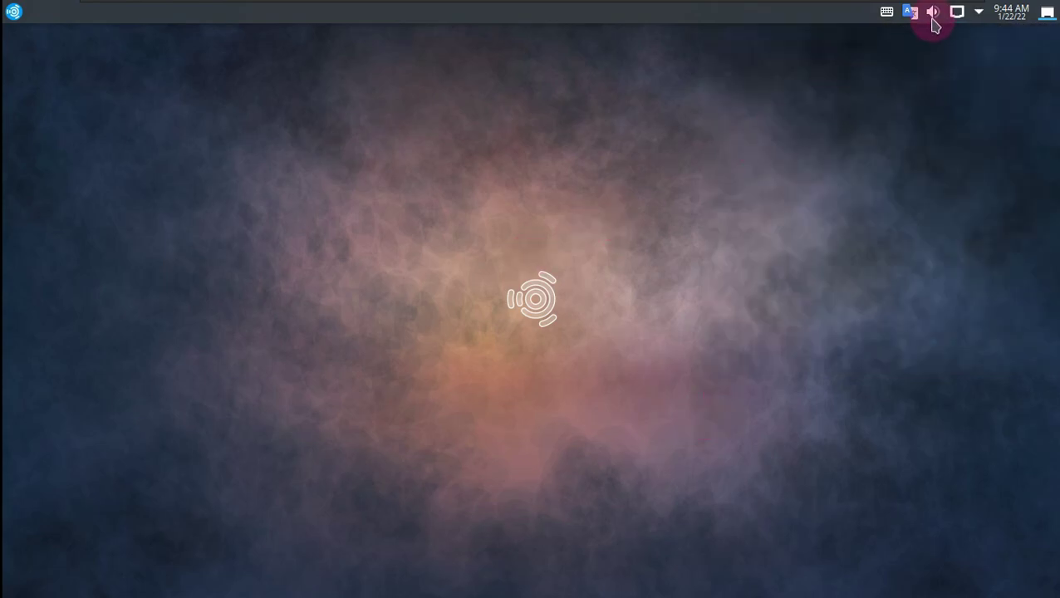
left_click(954, 76)
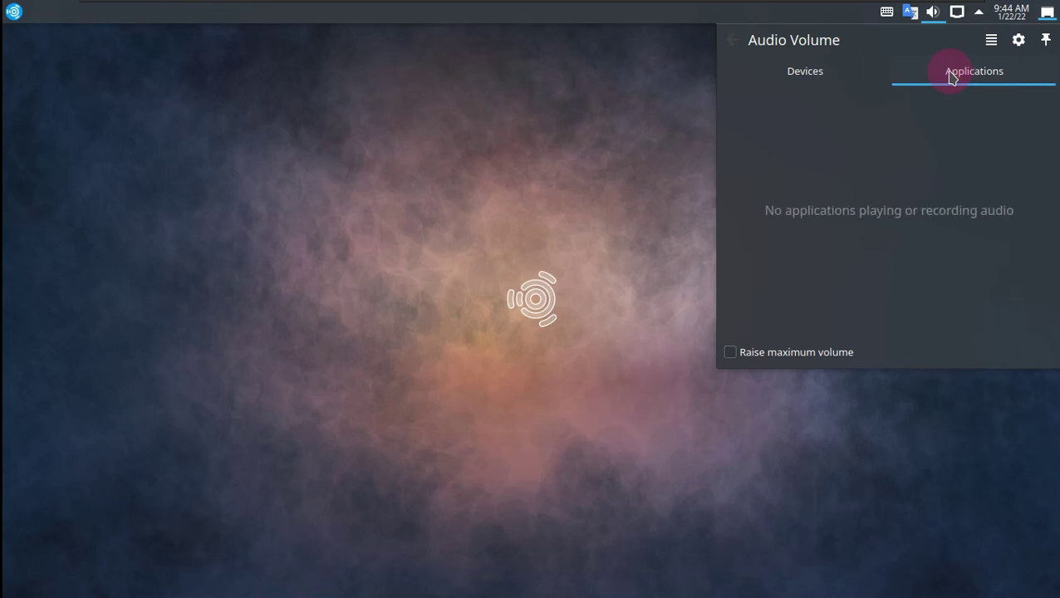
left_click(811, 80)
left_click(511, 151)
right_click(350, 147)
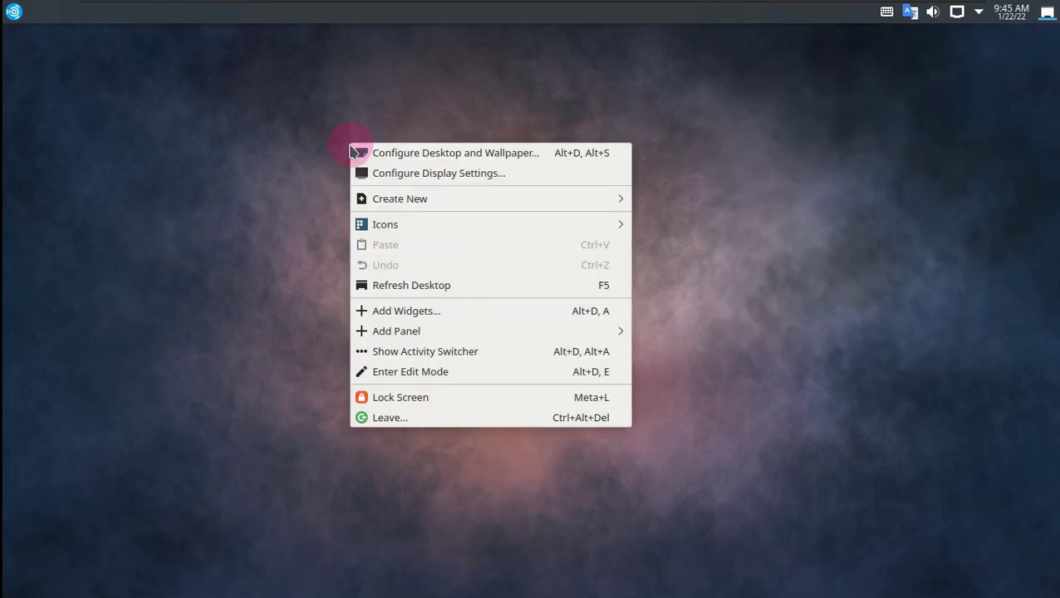
Step: Select the Materia wallpaper in Desktop Folder Settings, apply it and confirm with OK
left_click(442, 156)
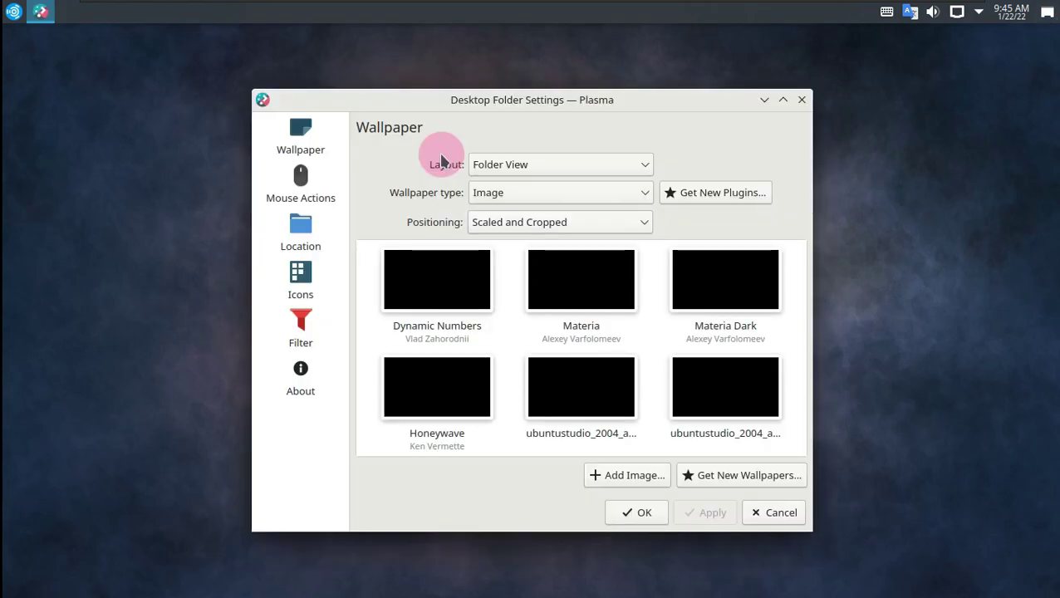
left_click(782, 99)
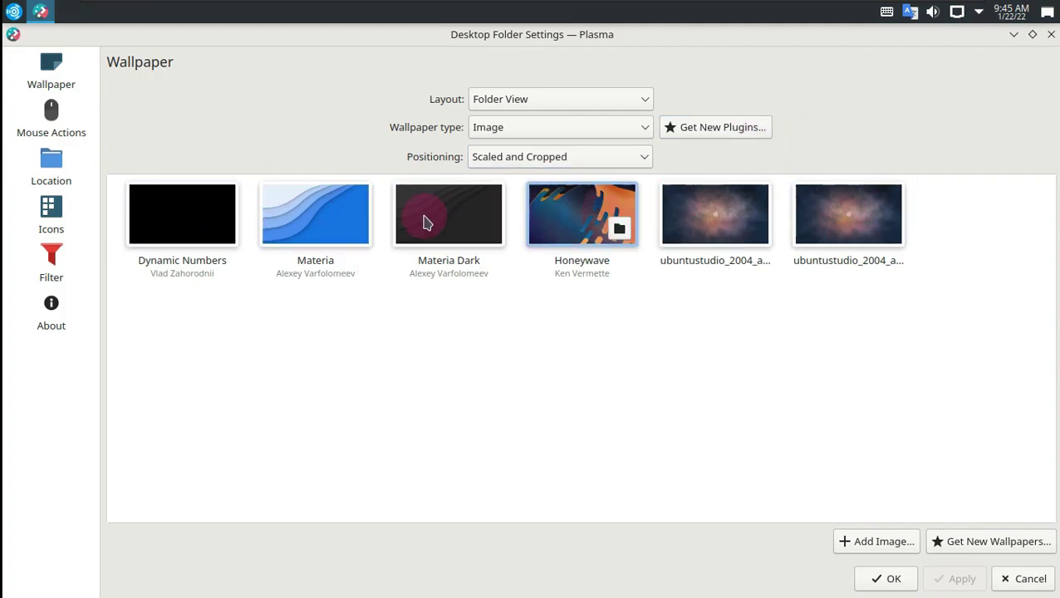
left_click(316, 209)
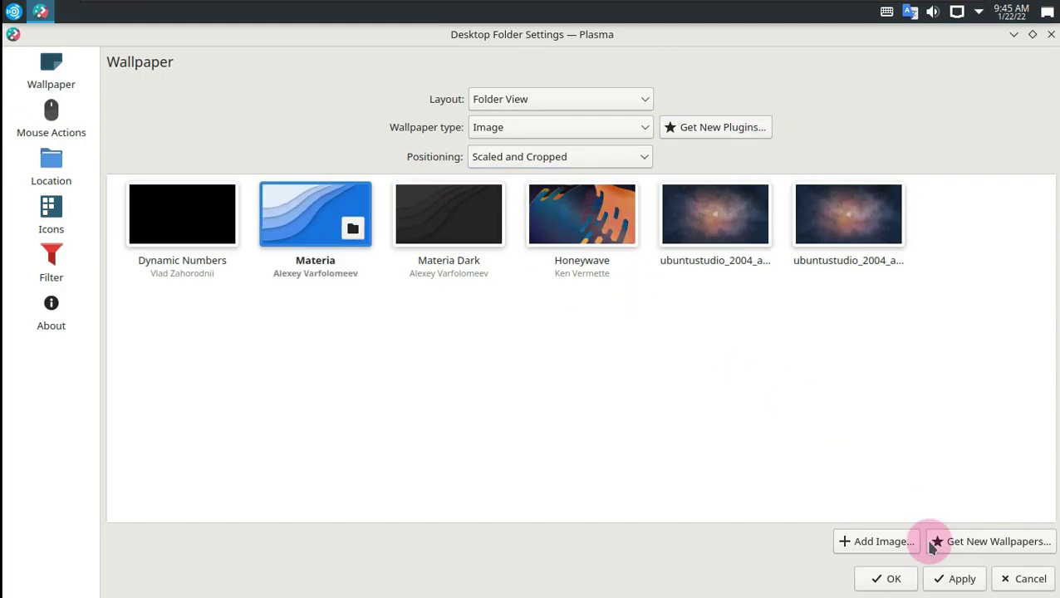
left_click(954, 578)
left_click(894, 578)
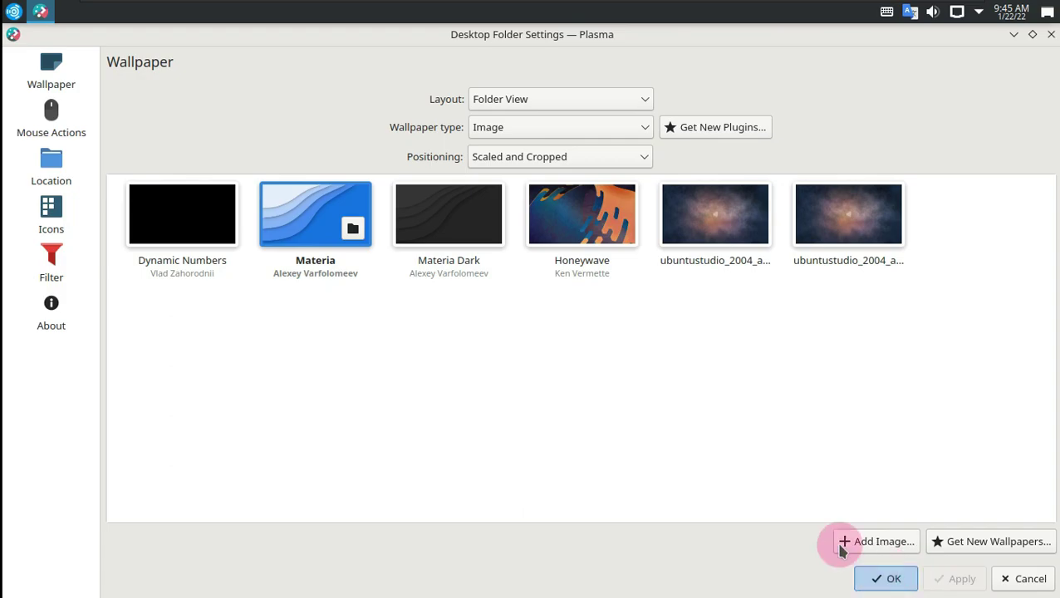
right_click(478, 191)
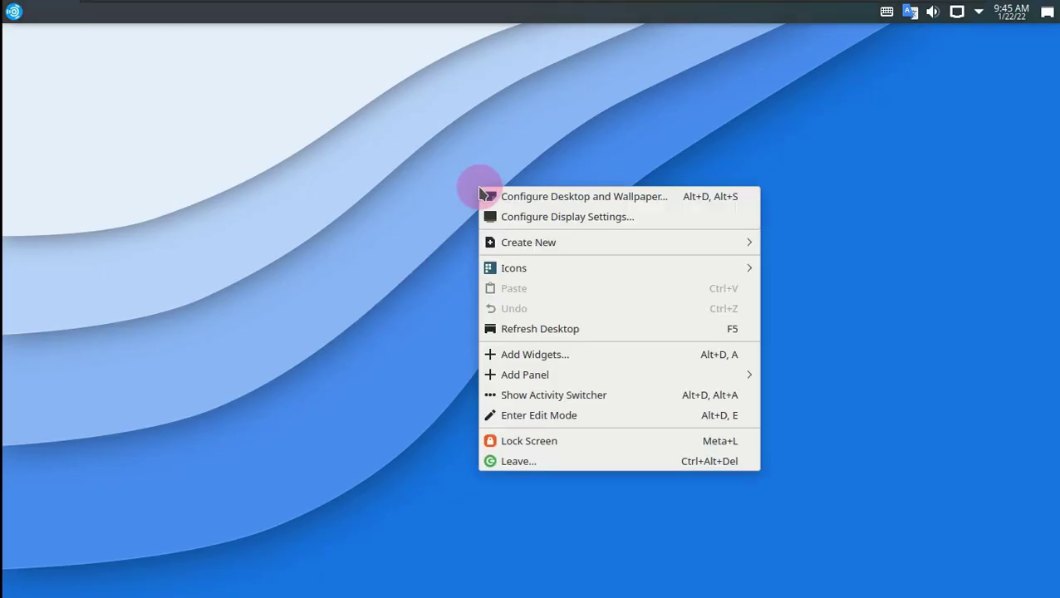
Step: Peek at the Activities panel, close it, and open the launcher on Favorites
left_click(569, 399)
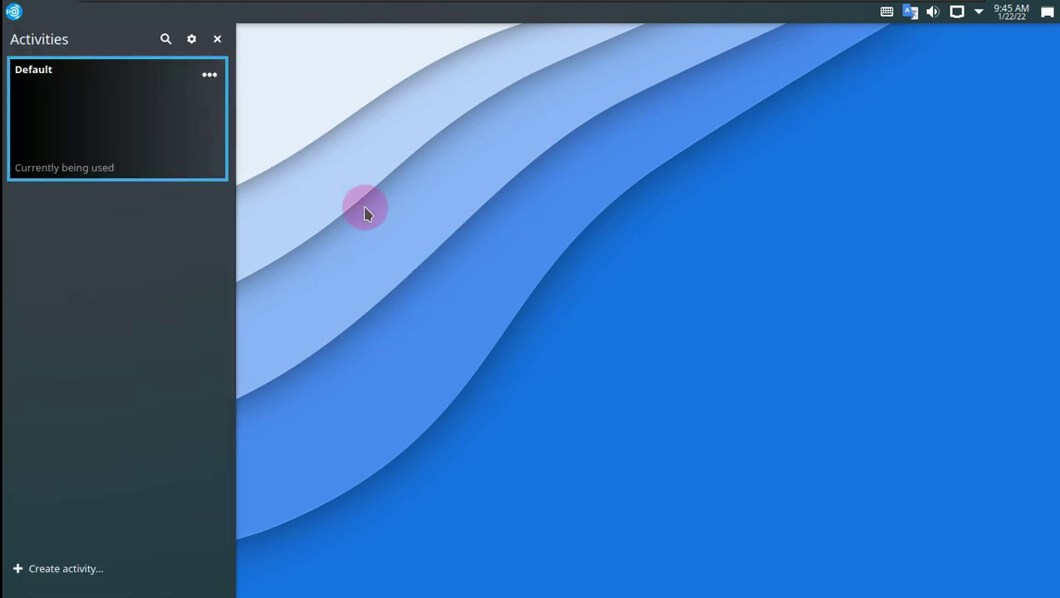
left_click(266, 162)
left_click(14, 23)
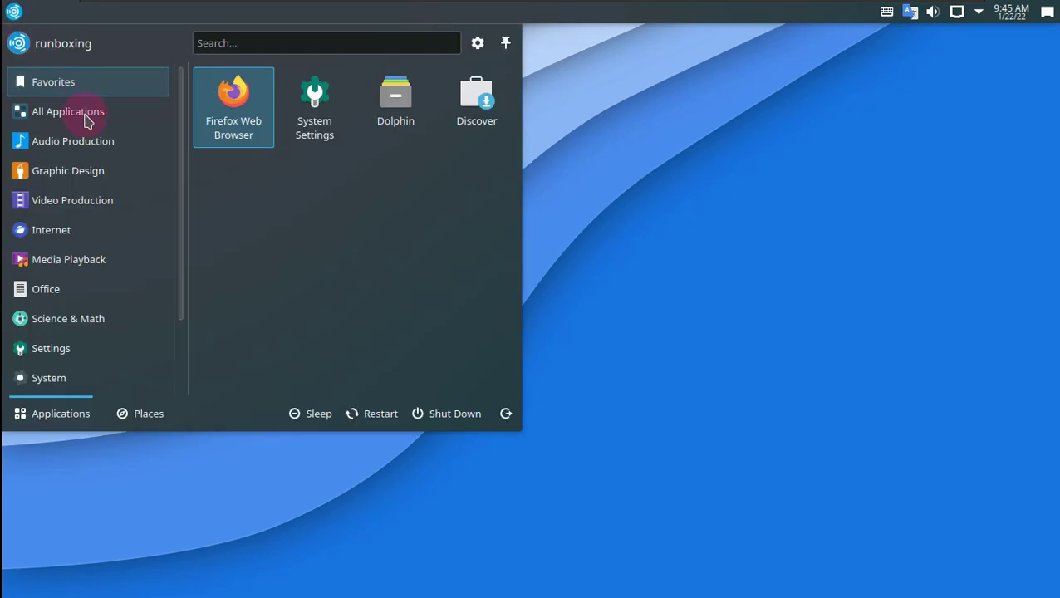
Step: Scroll through Kickoff's All Applications list down to the Z entries, then close the launcher
left_click(87, 120)
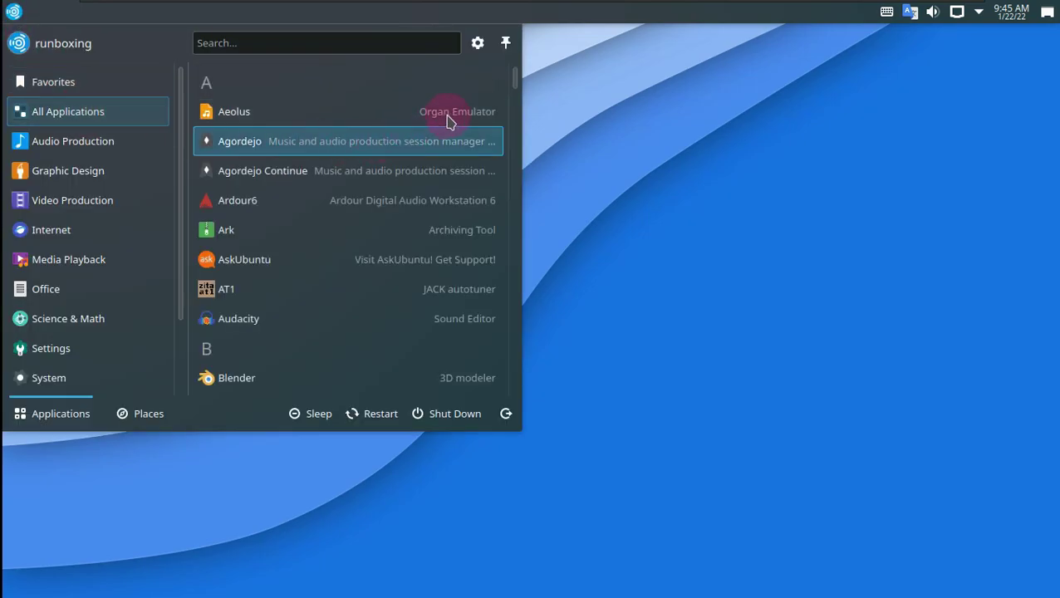
scroll(515, 83, "down", 2)
scroll(515, 91, "down", 3)
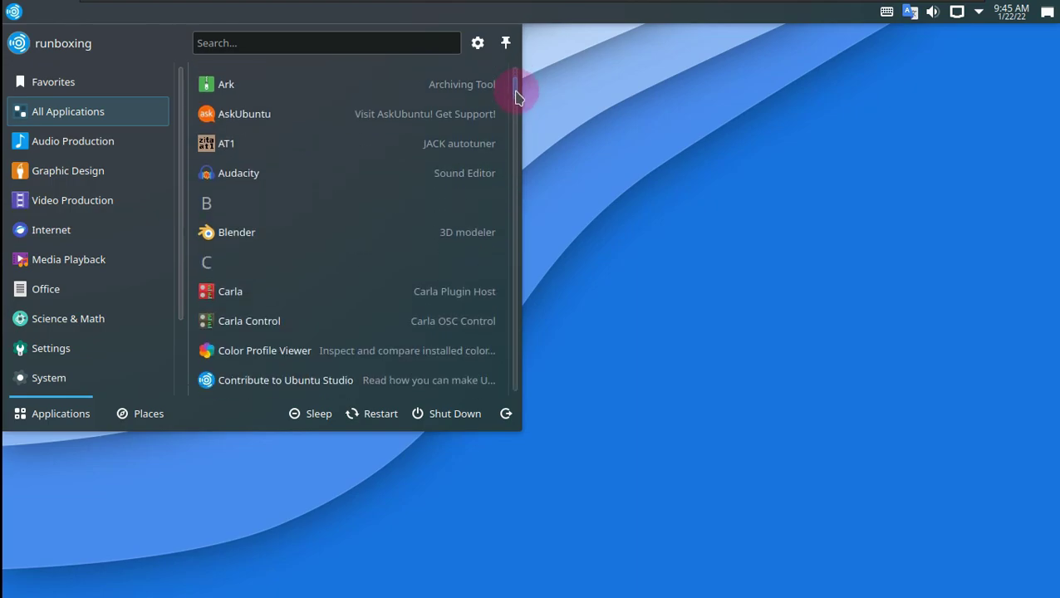
left_click_drag(515, 99, 530, 407)
left_click(530, 407)
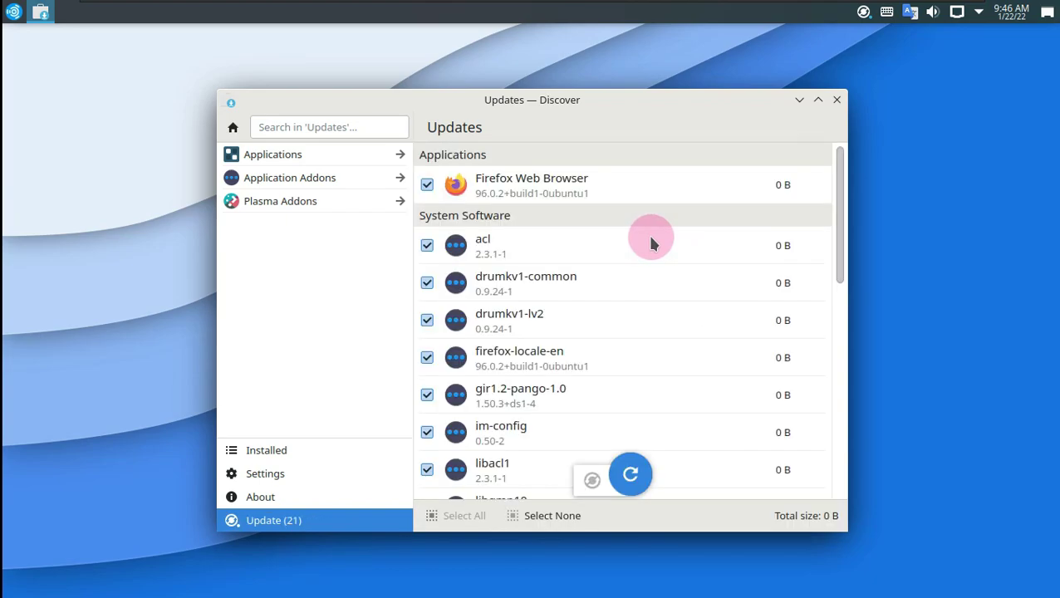
Step: Maximize Discover and scroll through the 21 available updates with their old and new versions
left_click(818, 102)
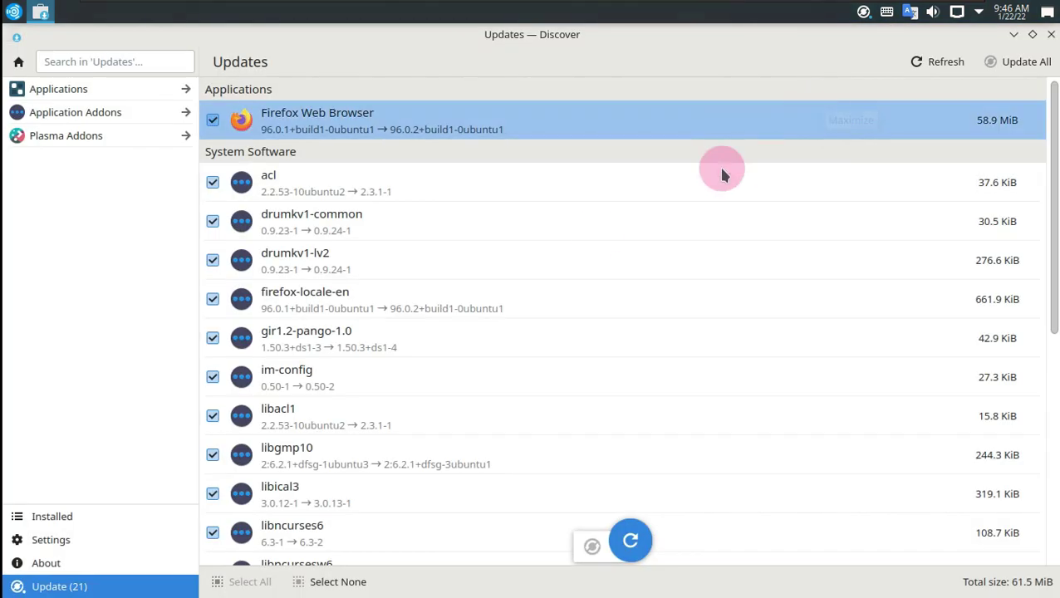
left_click(119, 563)
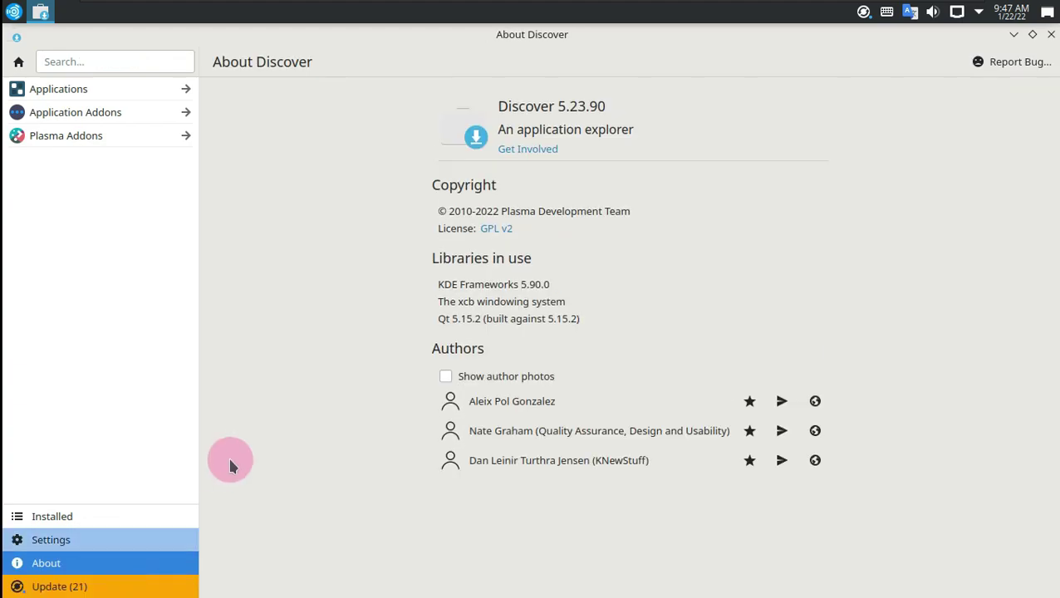
left_click(137, 586)
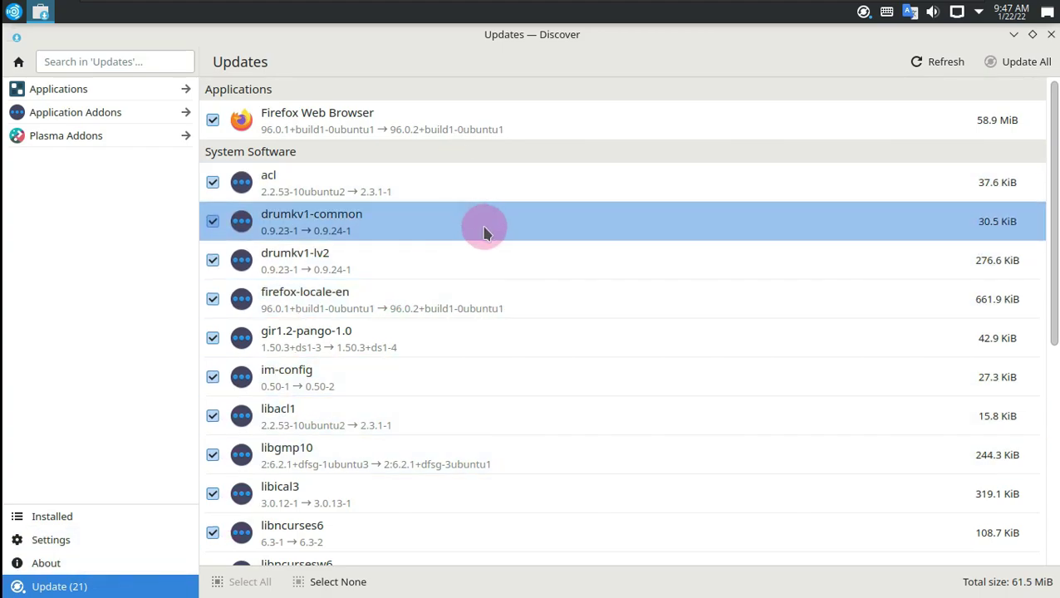
scroll(782, 342, "down", 6)
scroll(786, 353, "down", 1)
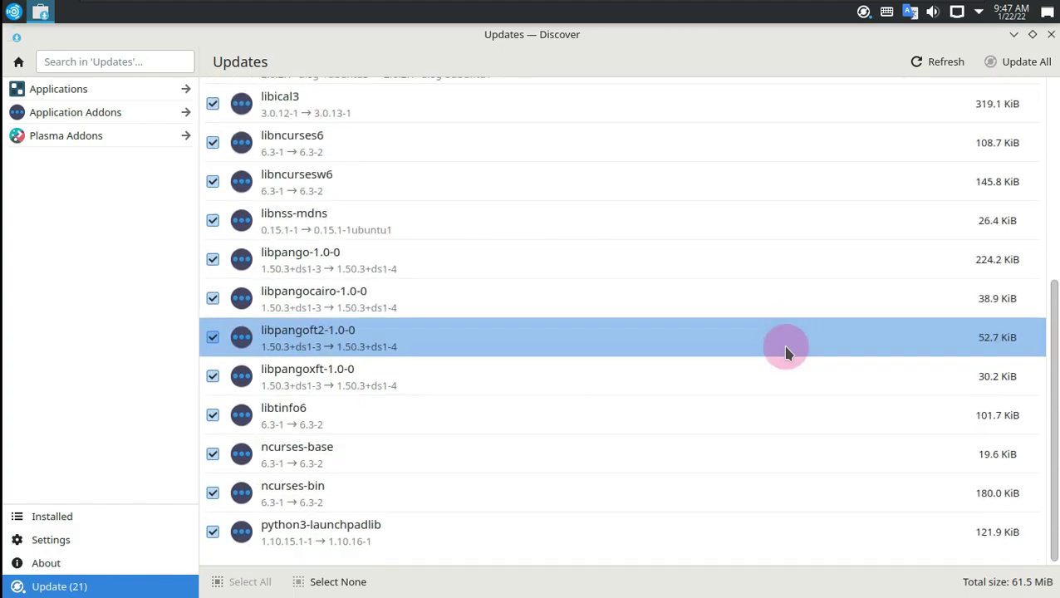
scroll(785, 349, "up", 7)
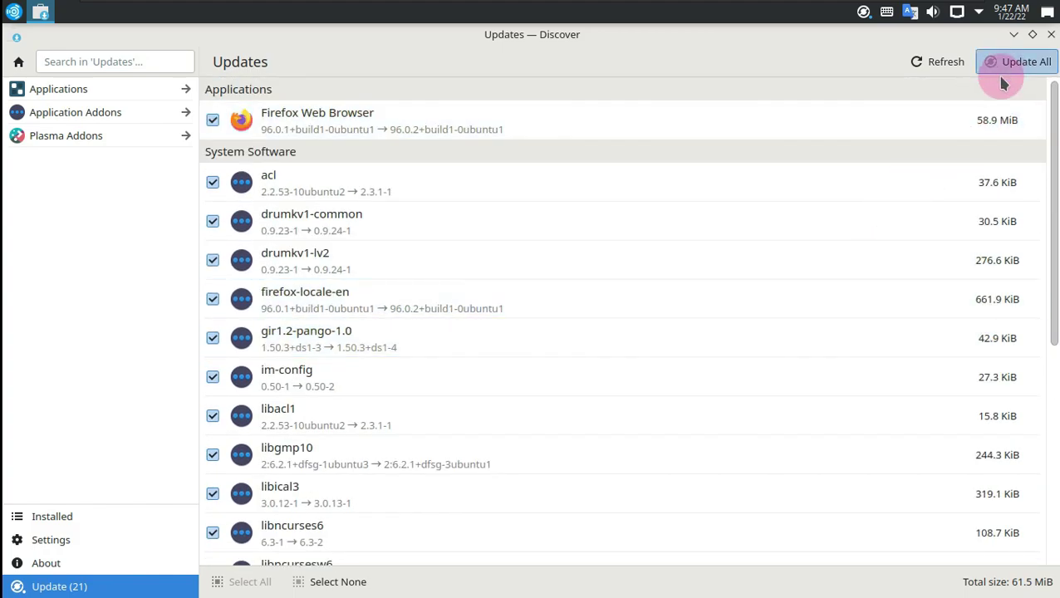
Step: Start Update All, authenticate with the account password, and show the installation progress tasks
left_click(1005, 74)
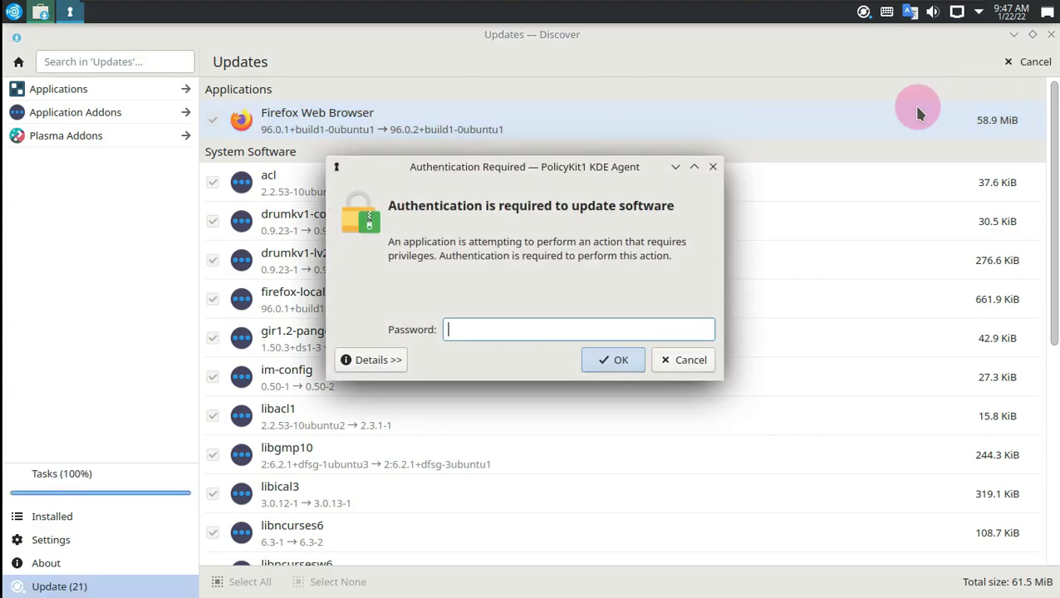
type("12345")
left_click(704, 329)
left_click(594, 359)
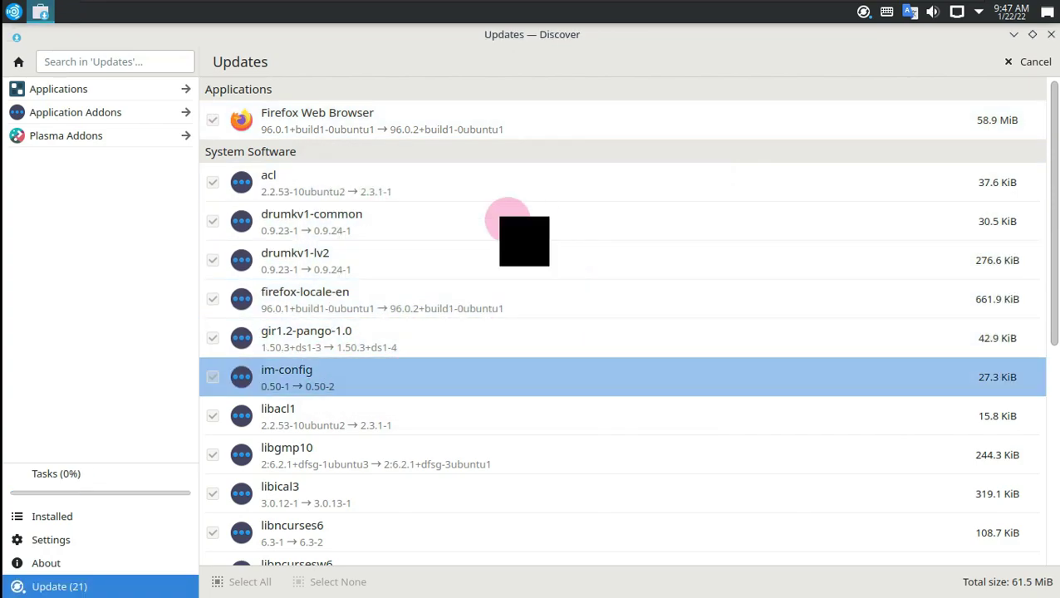
left_click(116, 474)
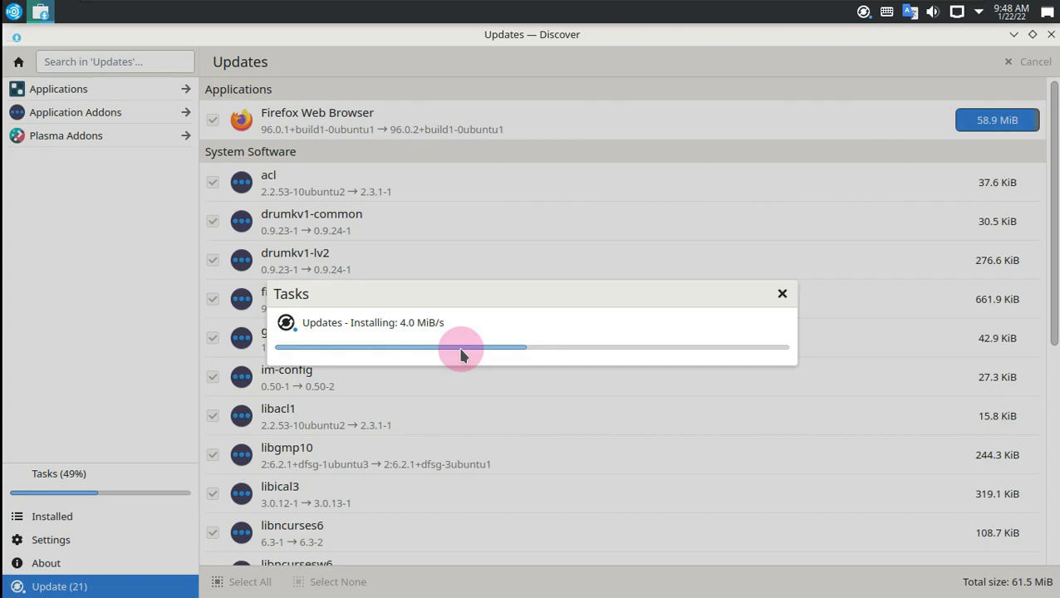
Step: Open the application launcher and browse the Audio Production applications
left_click(15, 13)
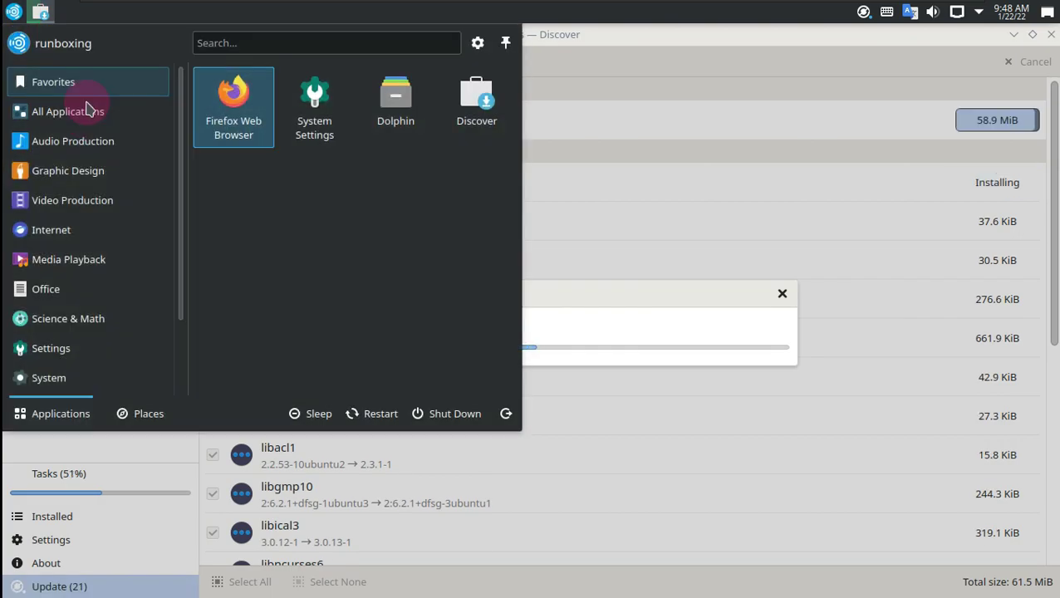
left_click(104, 145)
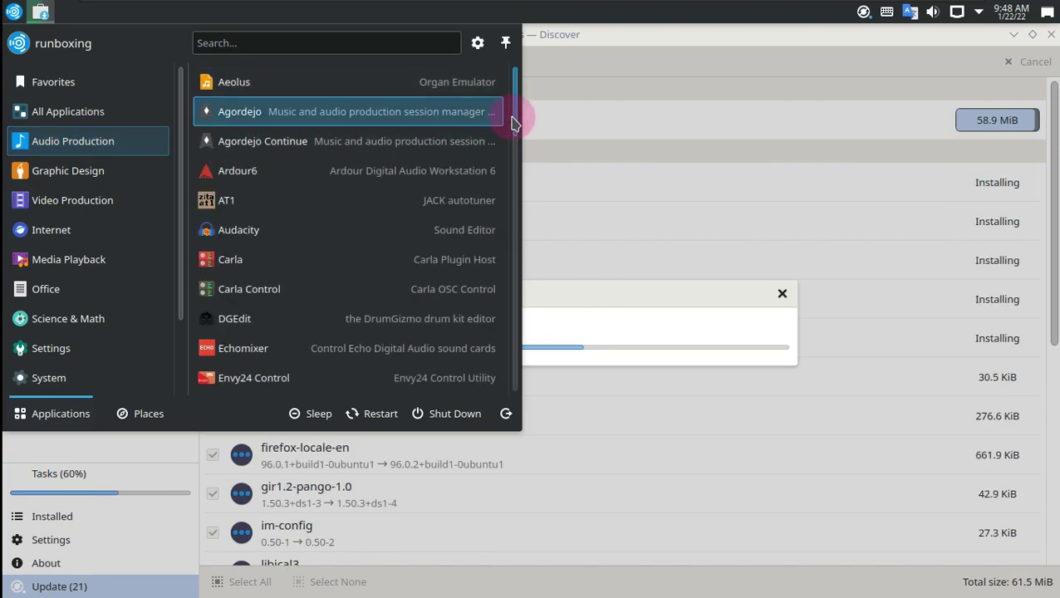
scroll(517, 125, "down", 3)
left_click_drag(515, 150, 517, 384)
Step: Browse the Graphic Design list, then switch to the Video Production applications
left_click(87, 175)
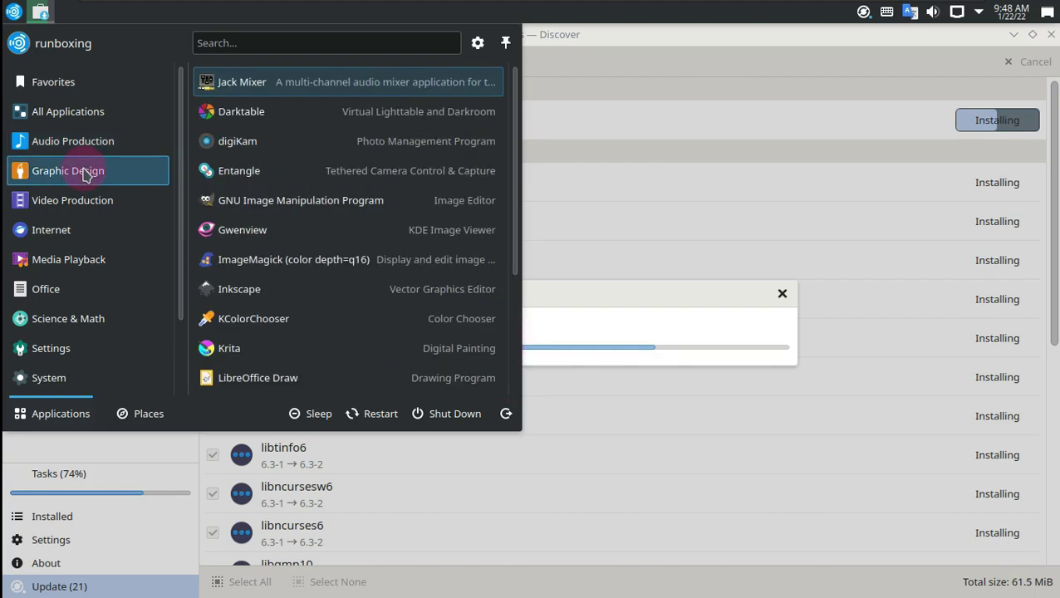
left_click_drag(517, 107, 517, 158)
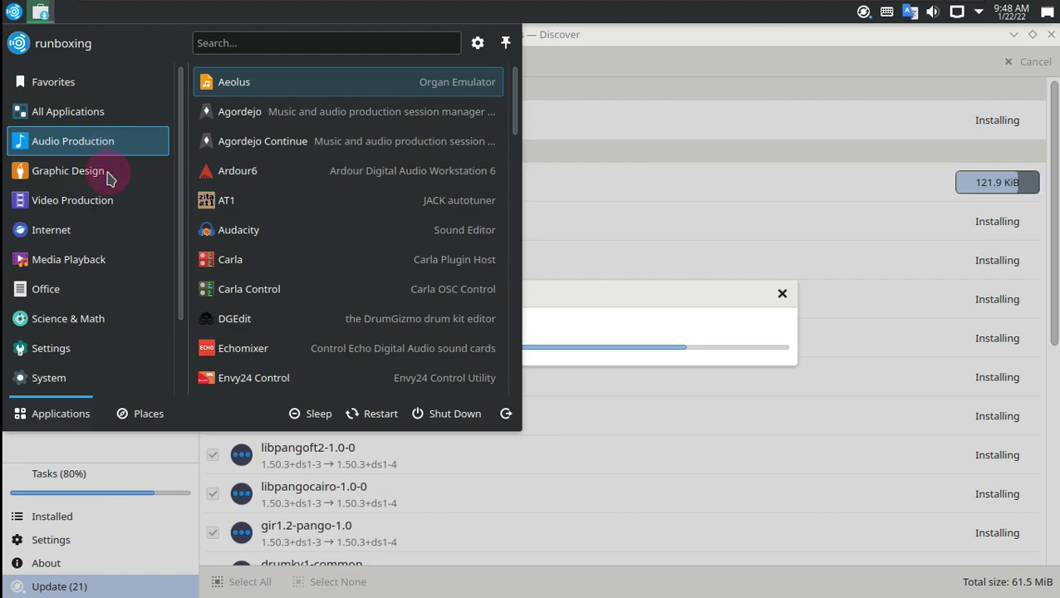
mouse_move(111, 179)
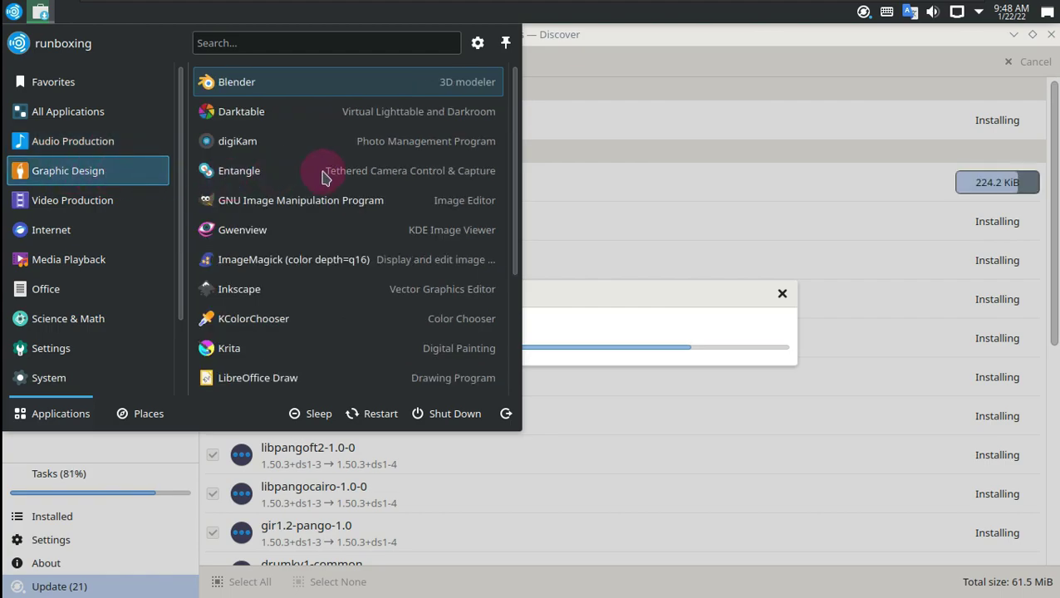
scroll(515, 170, "down", 2)
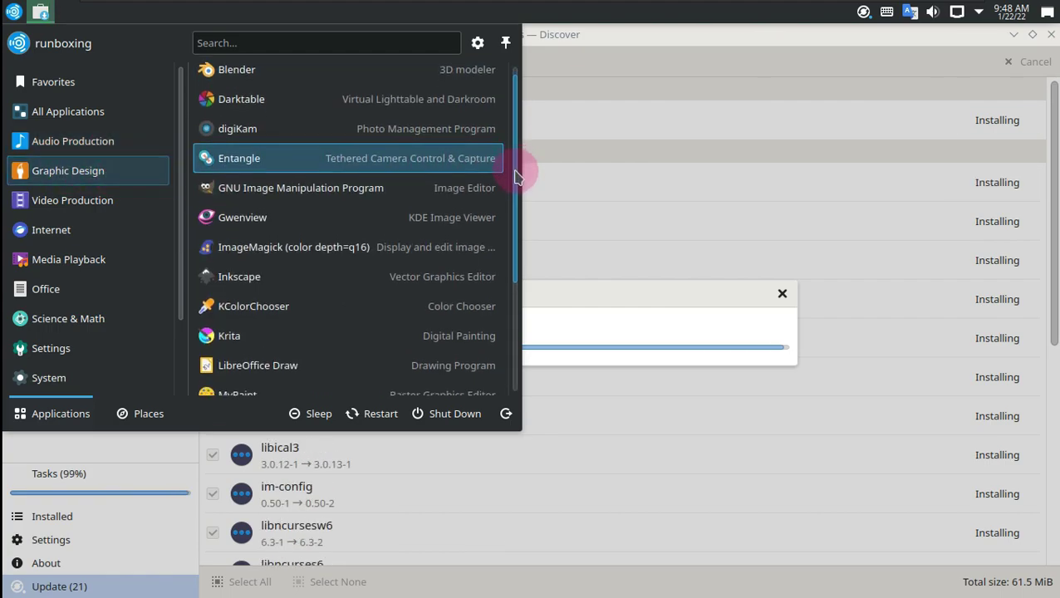
left_click_drag(517, 187, 525, 99)
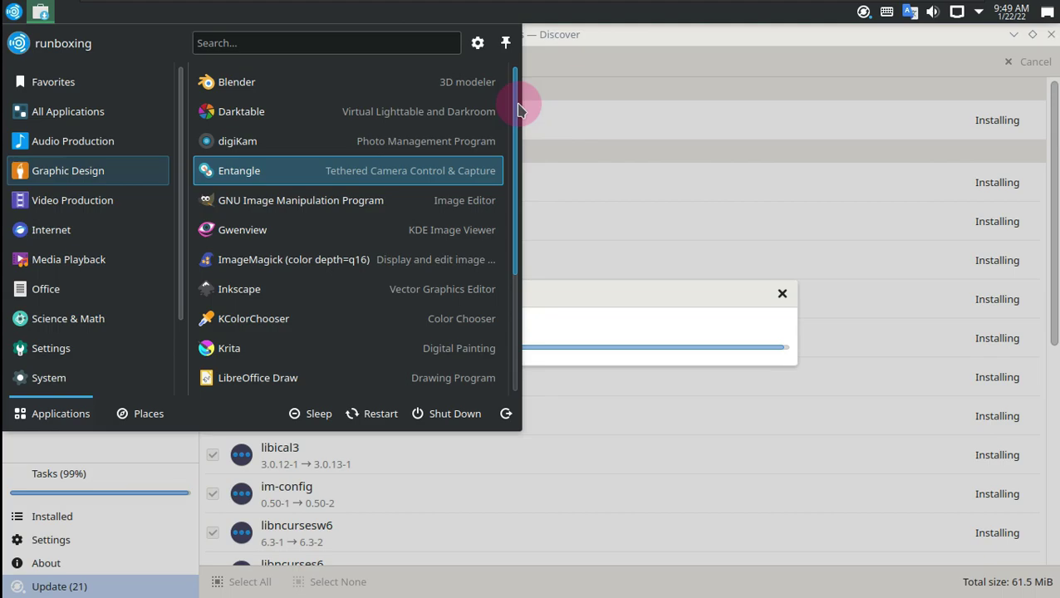
left_click(98, 200)
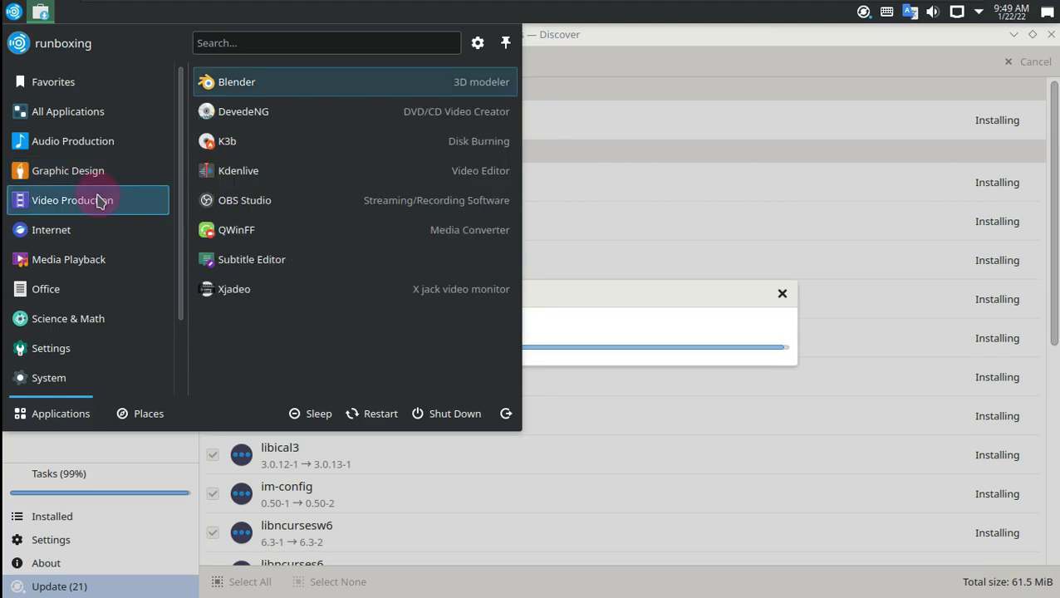
Step: Browse the launcher's Internet, Media Playback and Office application lists
left_click(99, 229)
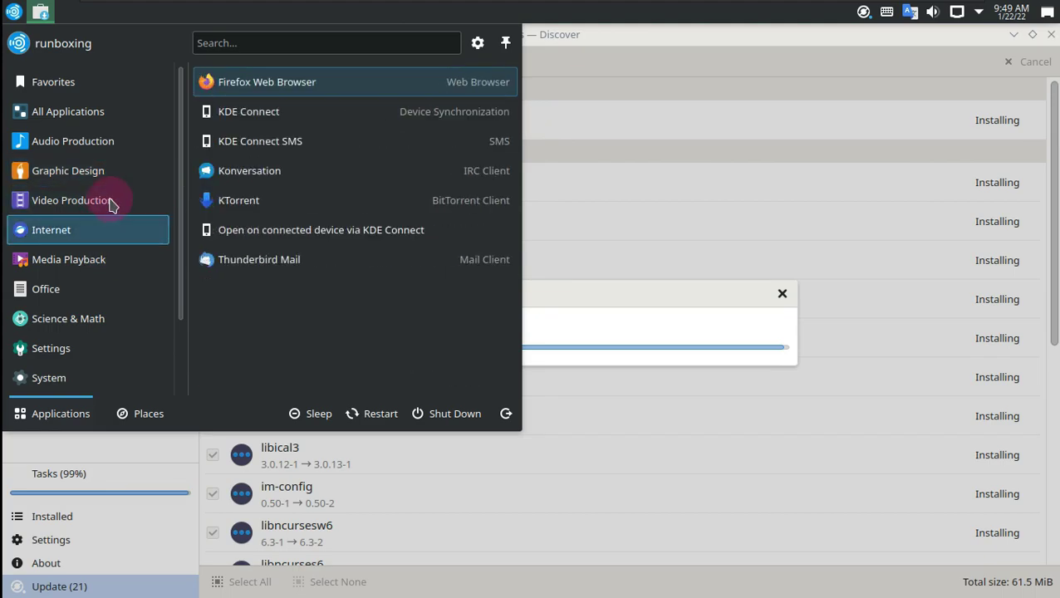
left_click(118, 202)
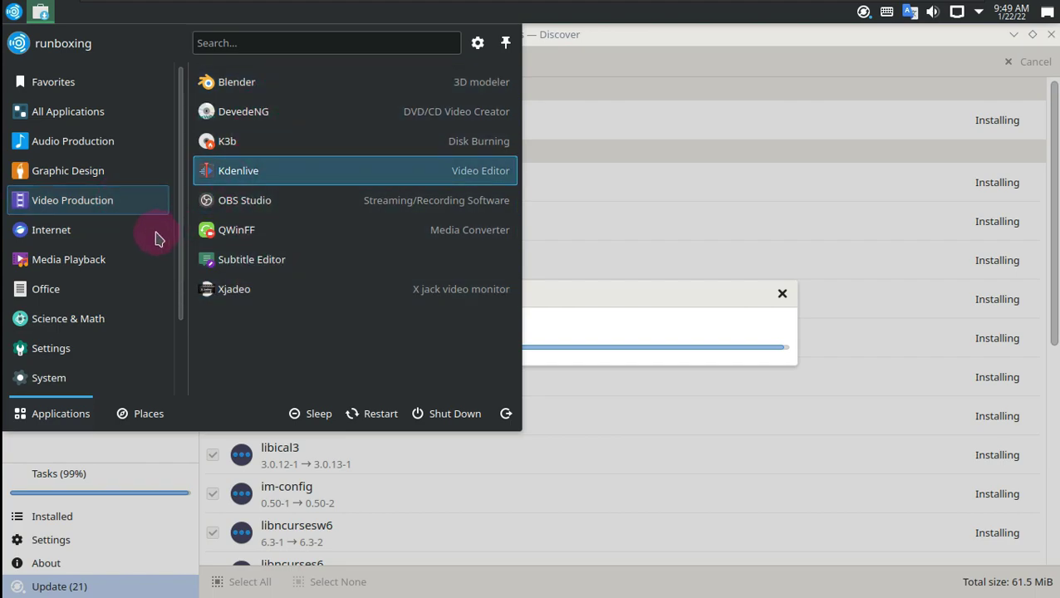
left_click(62, 230)
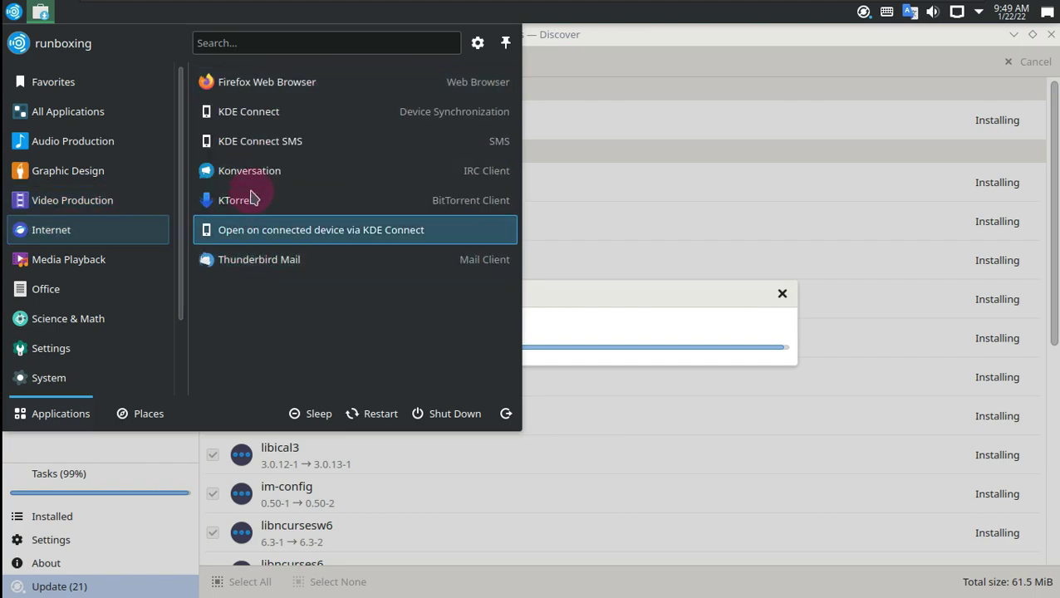
left_click(137, 265)
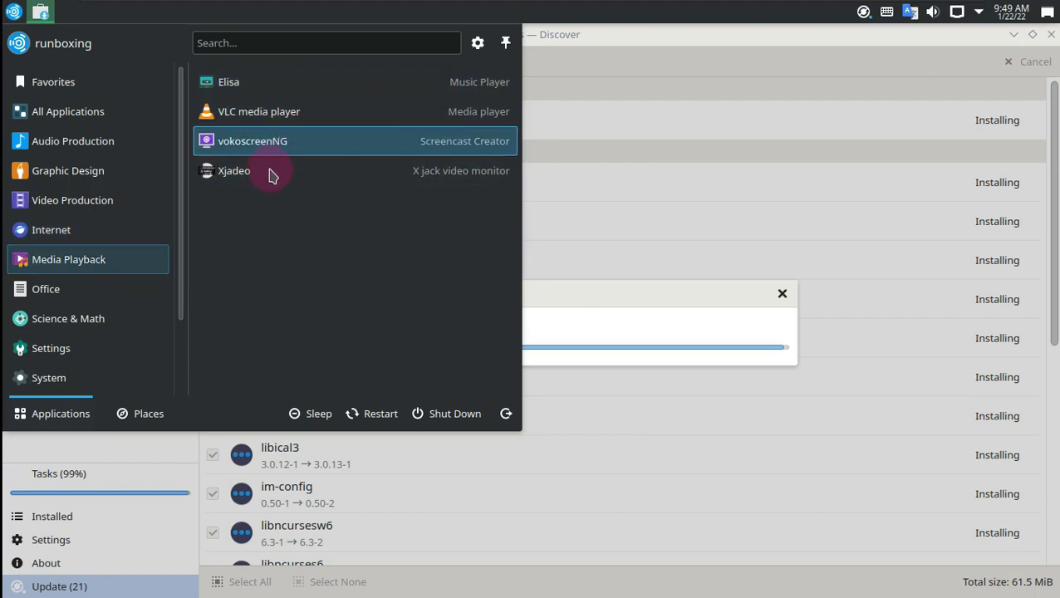
left_click(93, 297)
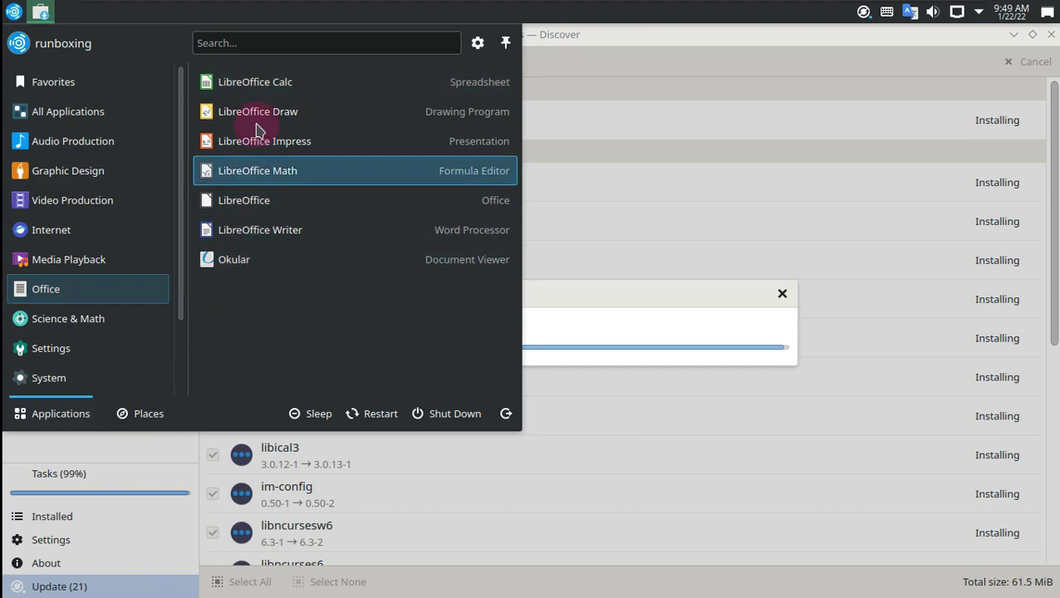
Step: Browse the Science & Math, Settings and System lists, then close the launcher
left_click(138, 319)
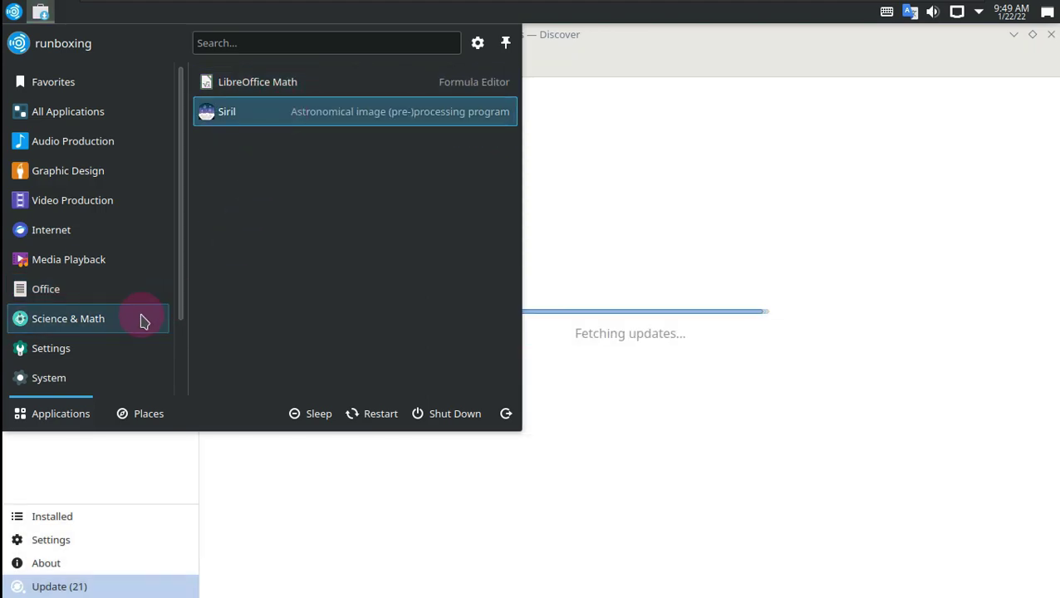
left_click(114, 353)
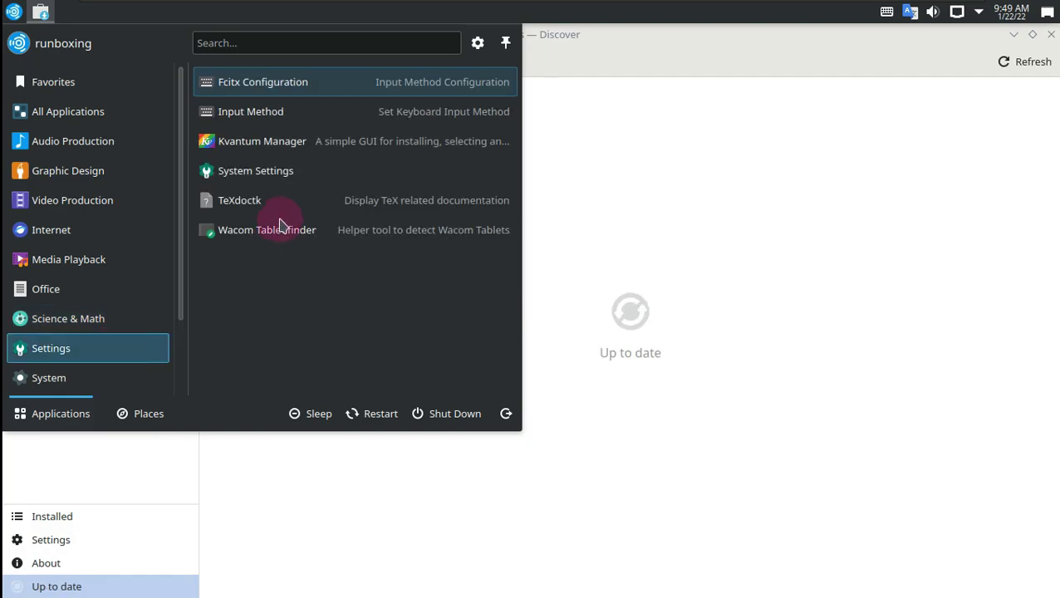
left_click(142, 379)
left_click(134, 350)
left_click(140, 375)
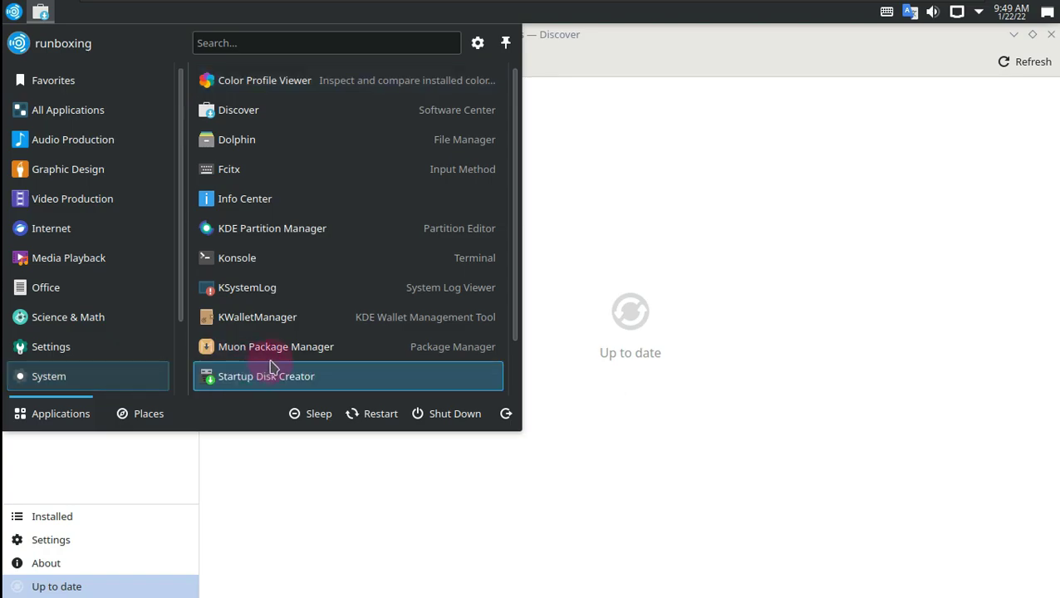
scroll(274, 370, "down", 1)
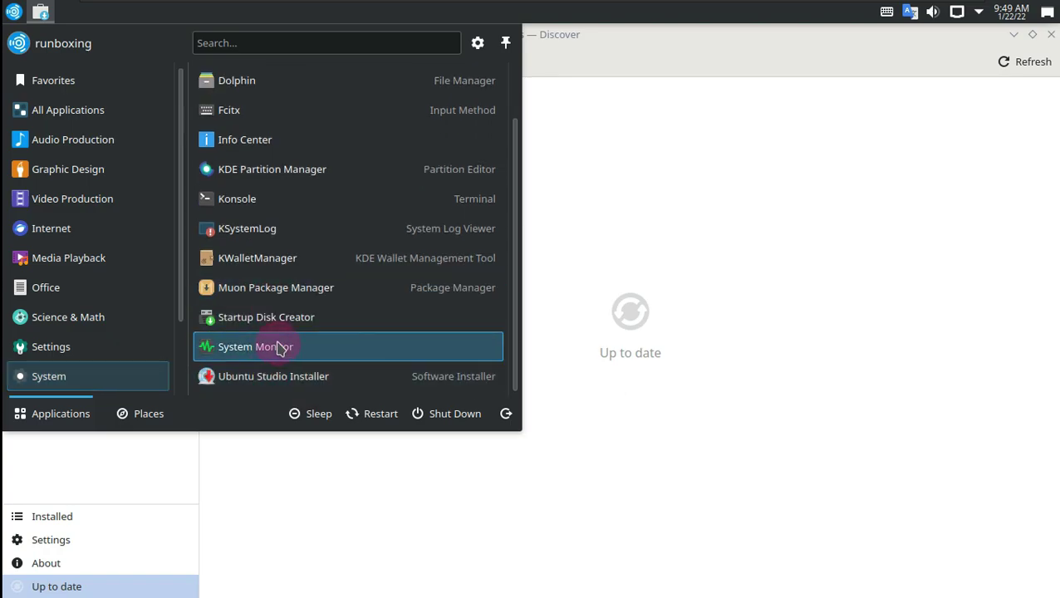
scroll(280, 348, "up", 1)
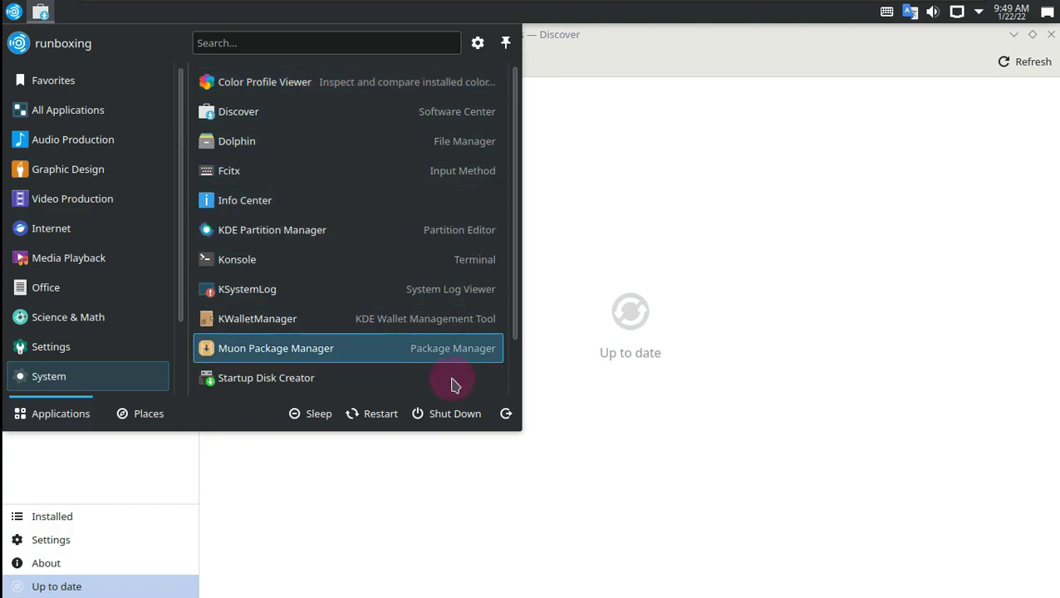
left_click(784, 334)
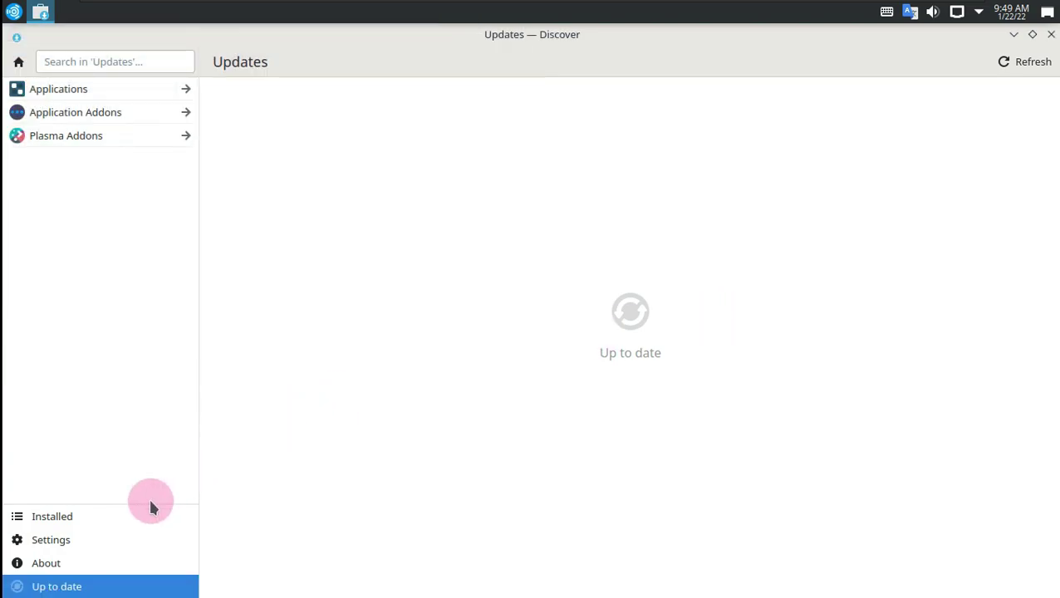
Step: View the About Discover page, close Discover, and launch Dolphin from the launcher's Favorites
left_click(149, 562)
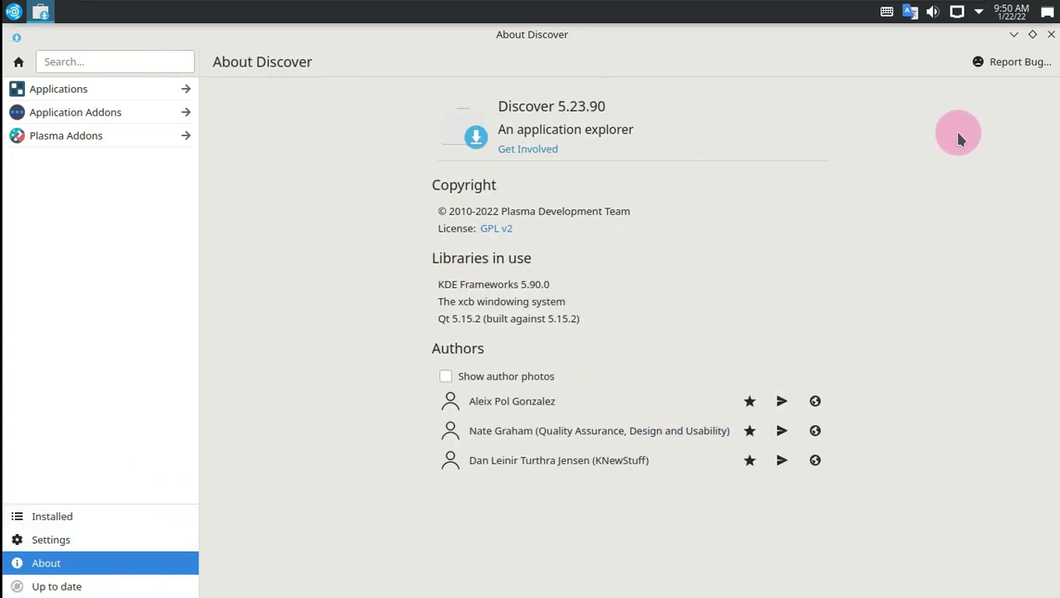
left_click(1051, 34)
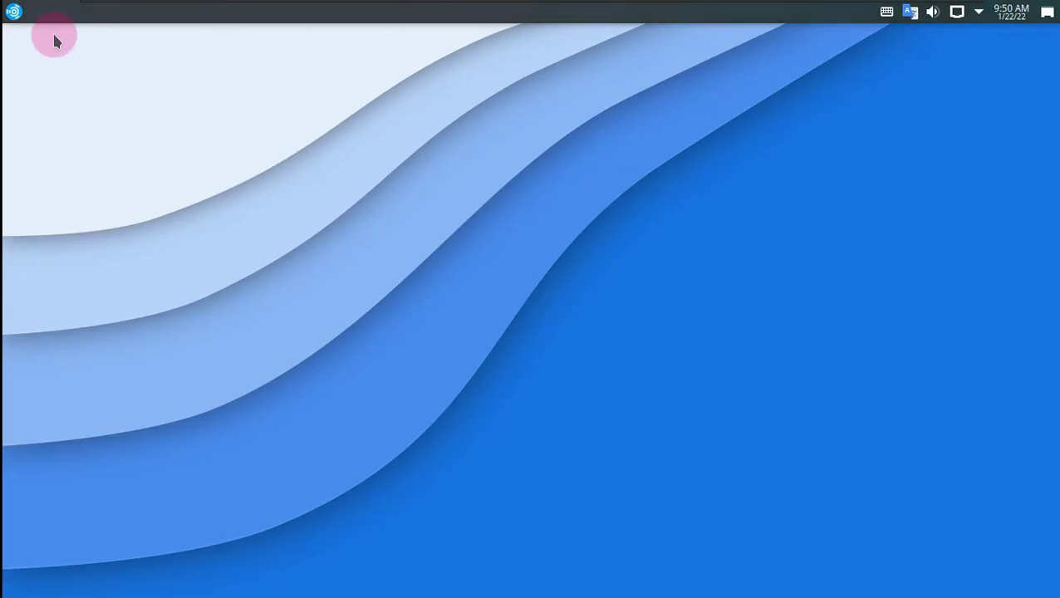
left_click(14, 13)
left_click(380, 113)
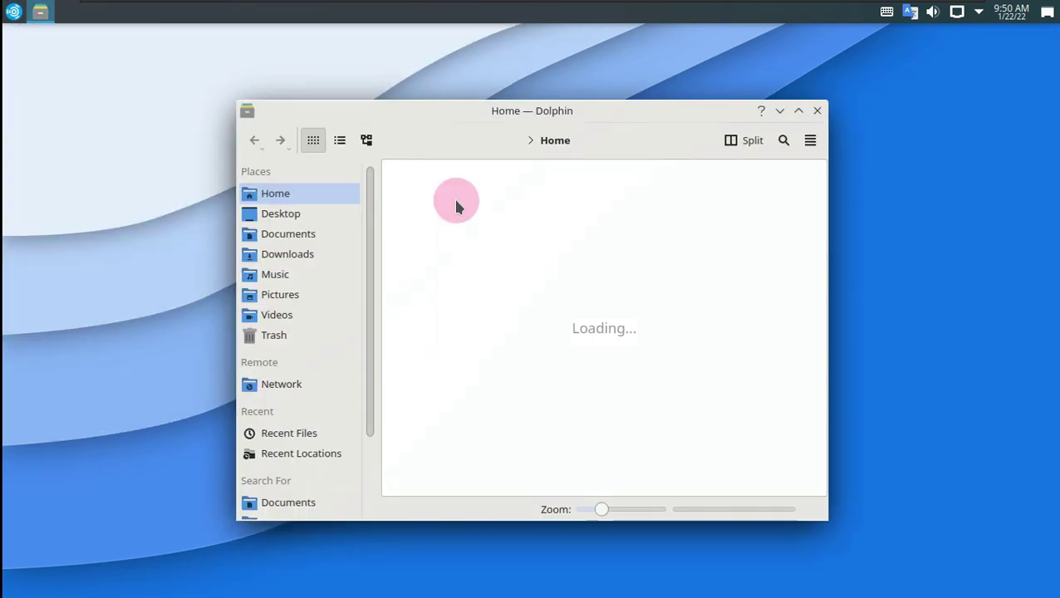
Step: Maximize Dolphin and view the 20.0 GiB internal drive's root in Details and Compact views
left_click(798, 111)
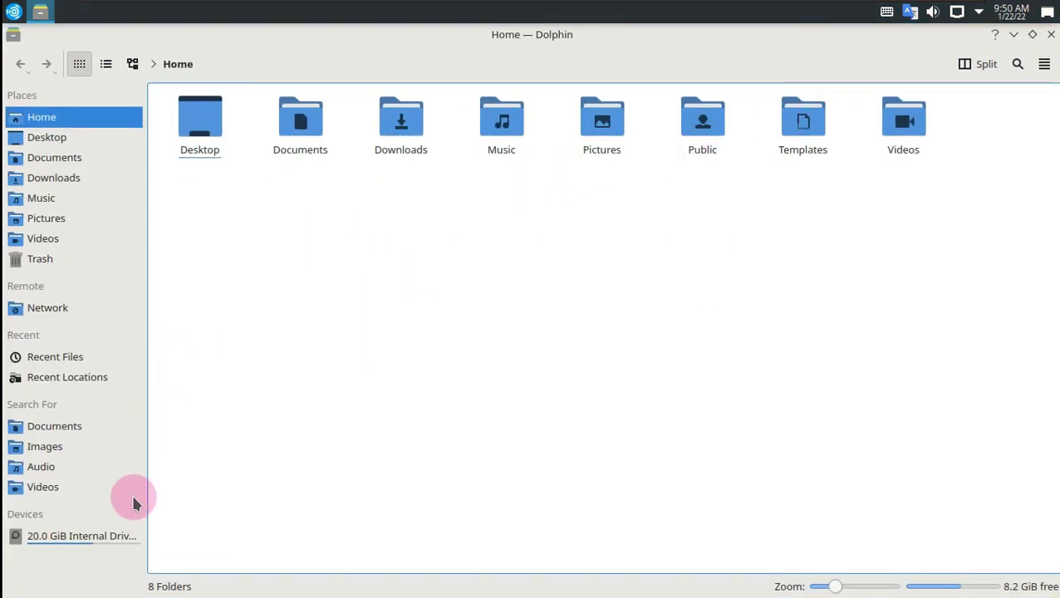
left_click(108, 538)
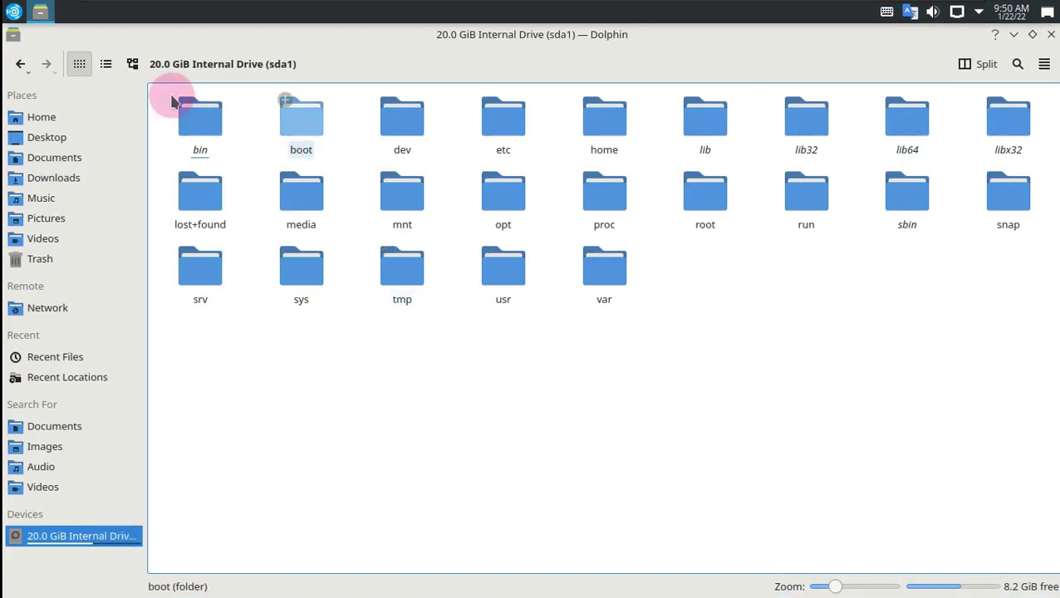
left_click(132, 65)
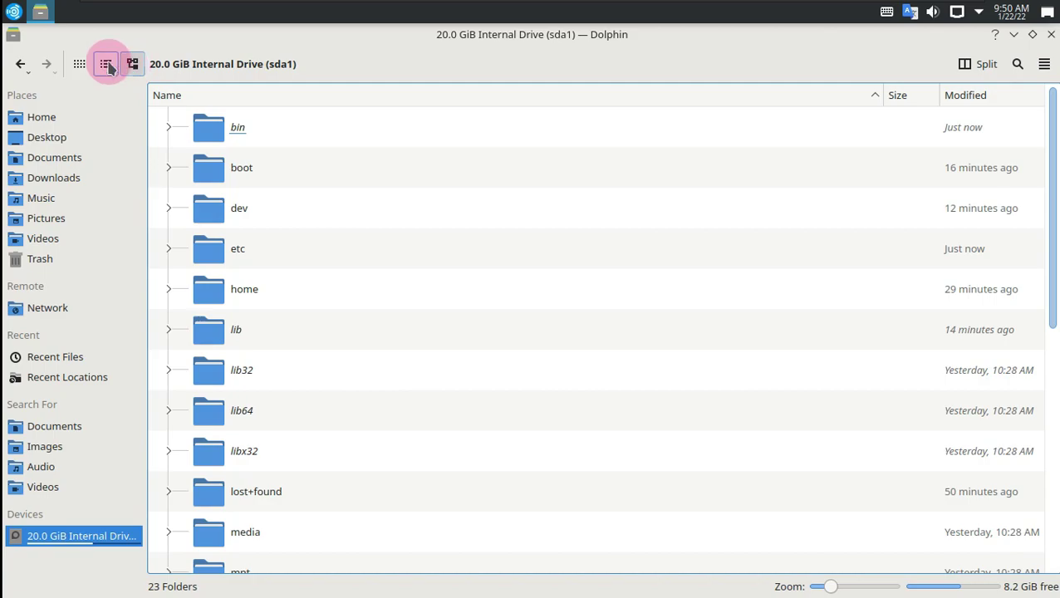
left_click(106, 65)
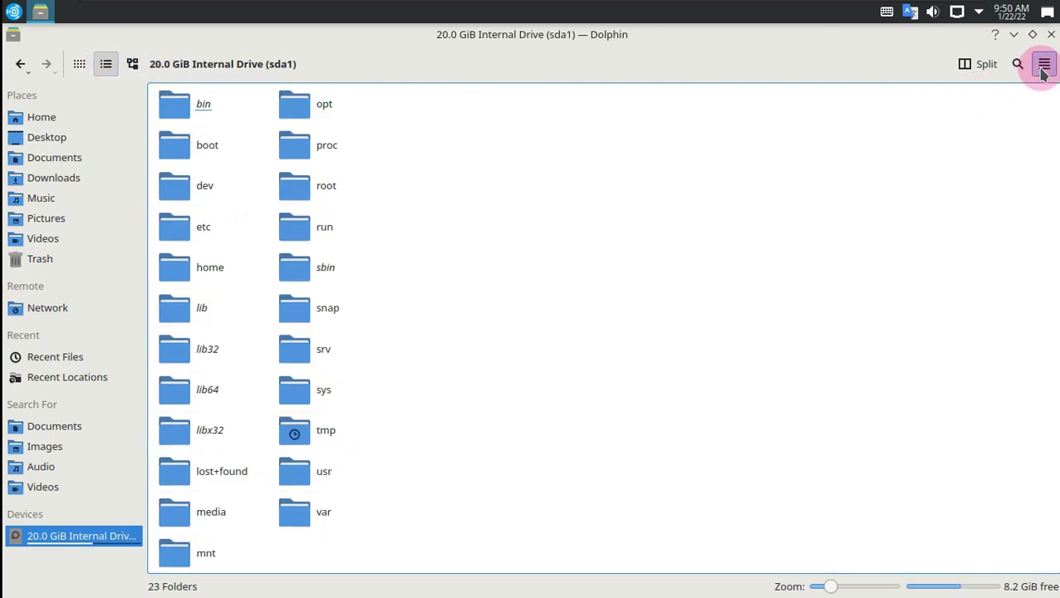
Step: Check About Dolphin's version 21.12.1, then close Dolphin
left_click(1044, 66)
mouse_move(909, 373)
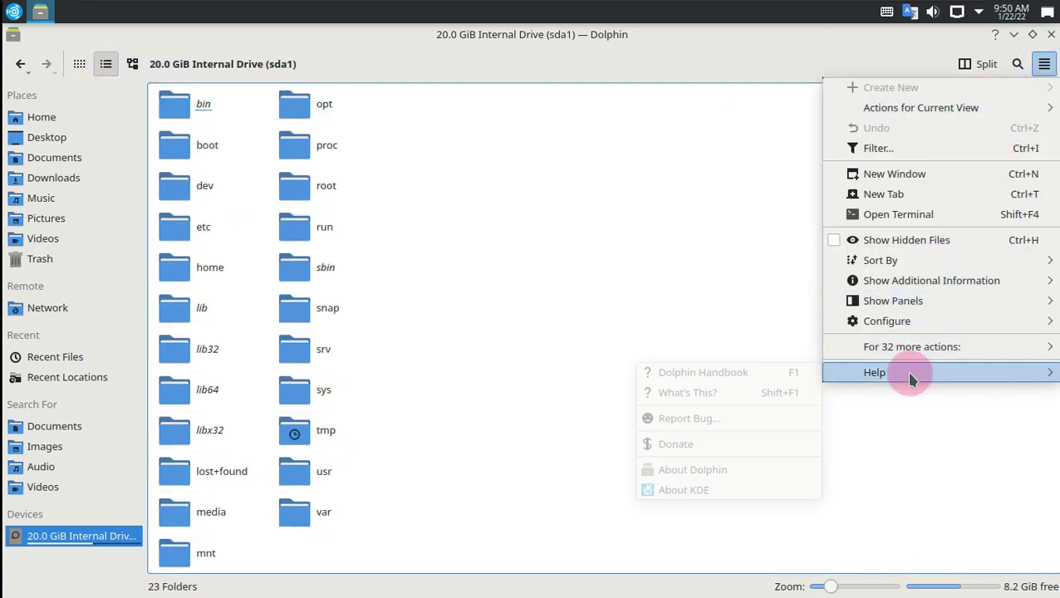
left_click(720, 471)
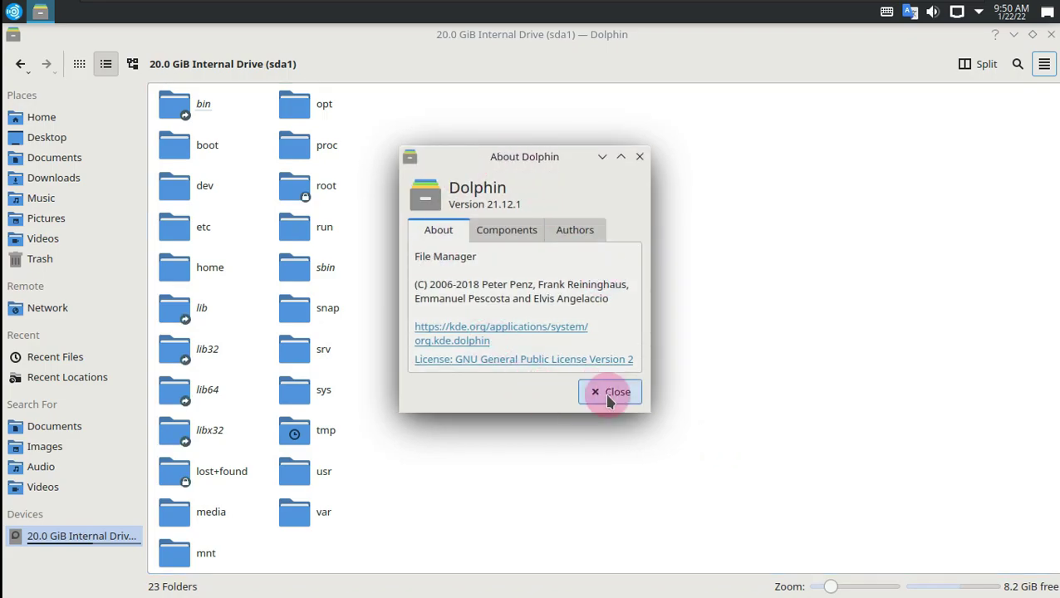
left_click(609, 399)
left_click(1049, 35)
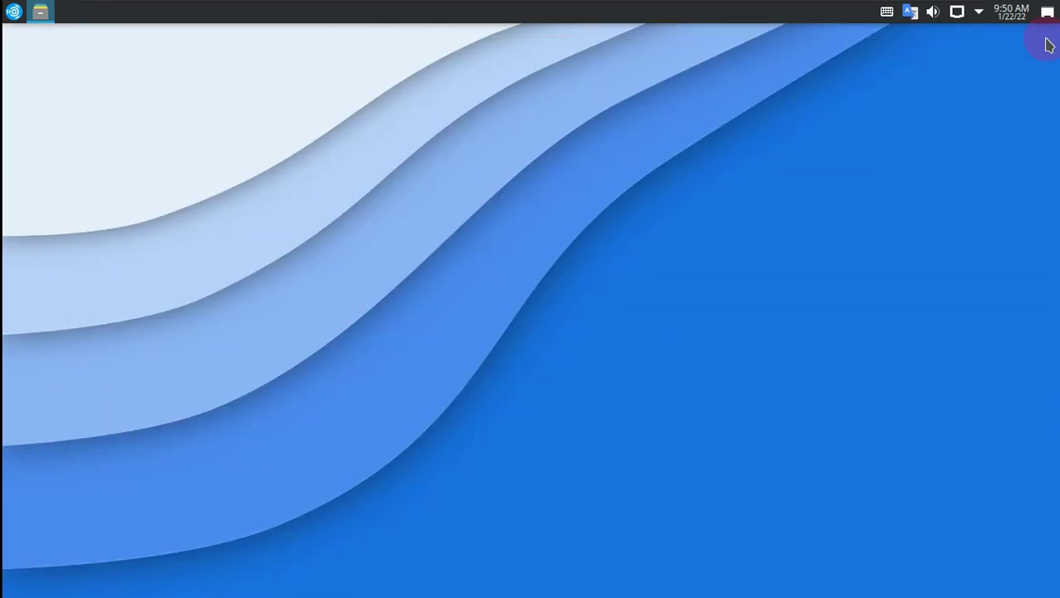
Step: Glance at the desktop context menu, then search 'ko' in the launcher and start Konsole
right_click(402, 193)
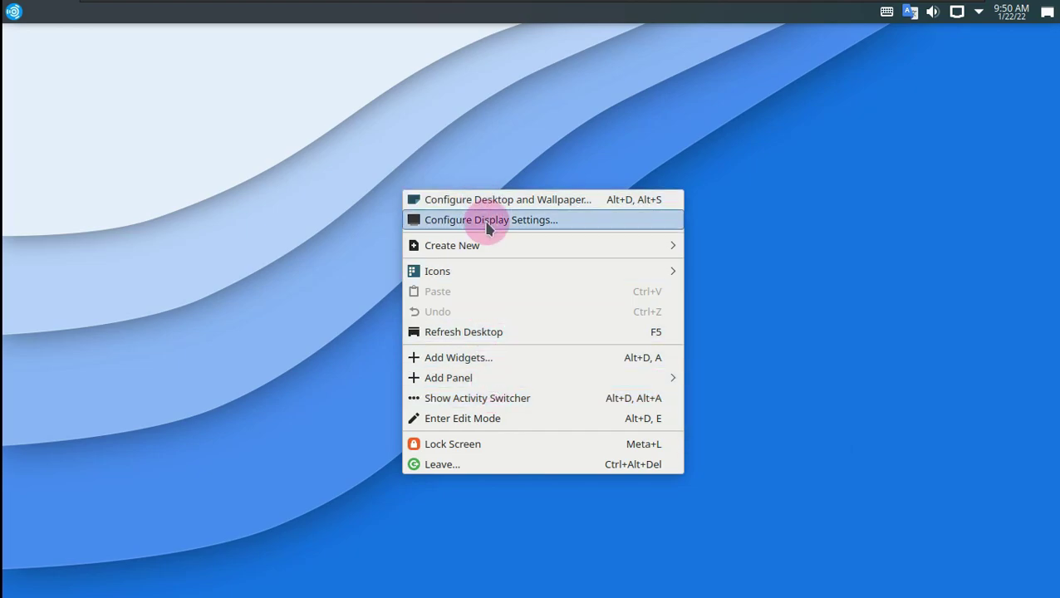
left_click(260, 246)
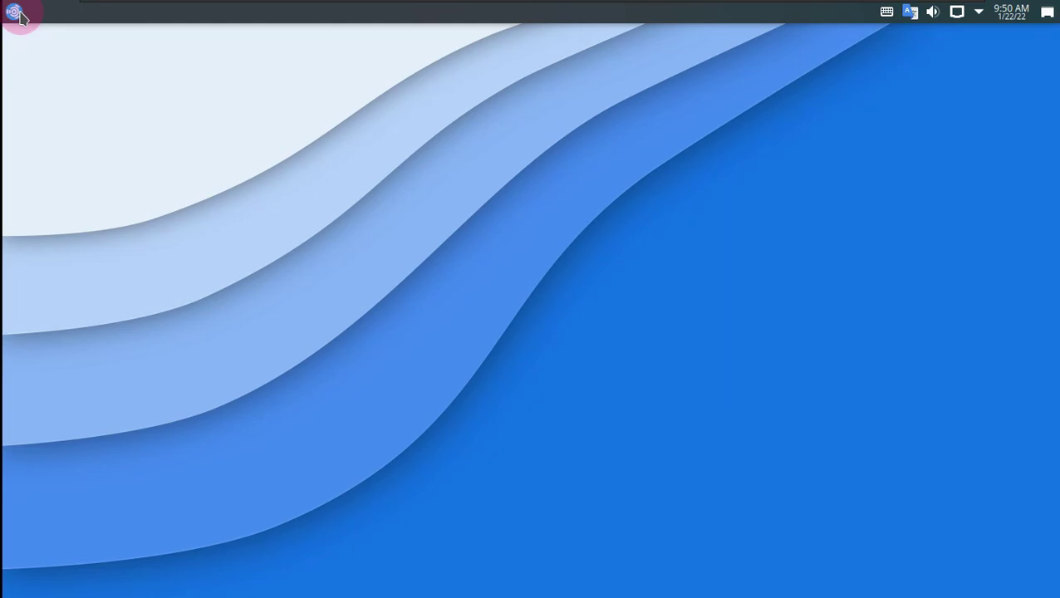
left_click(15, 11)
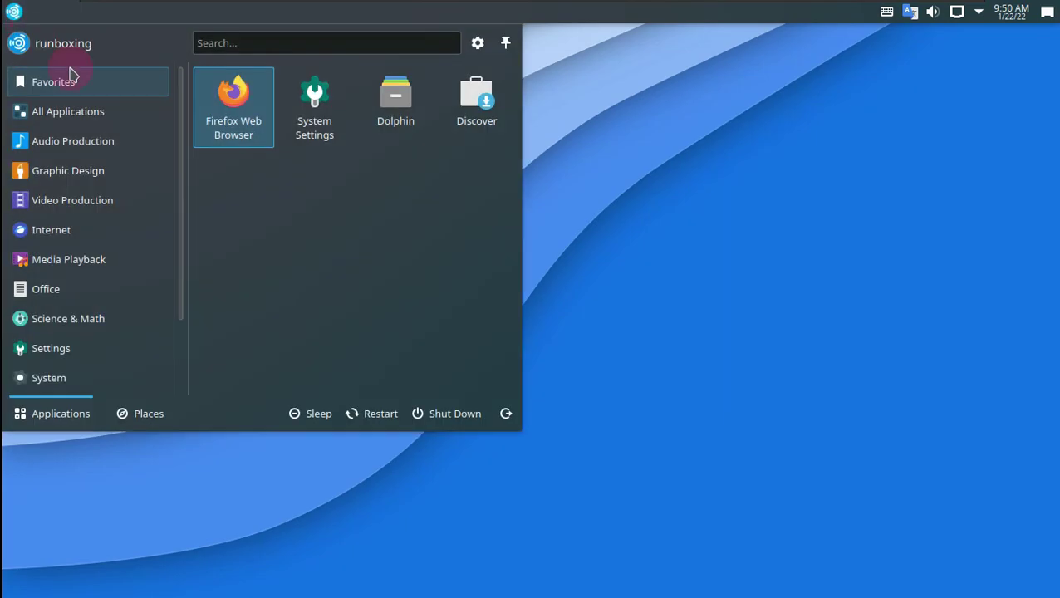
left_click(260, 51)
type("ko")
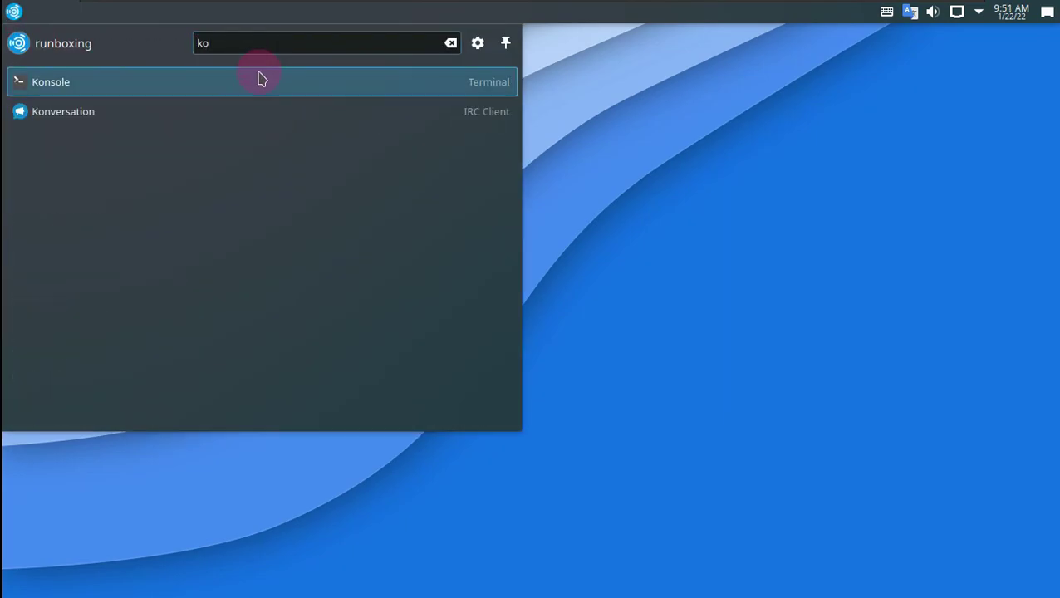
left_click(260, 83)
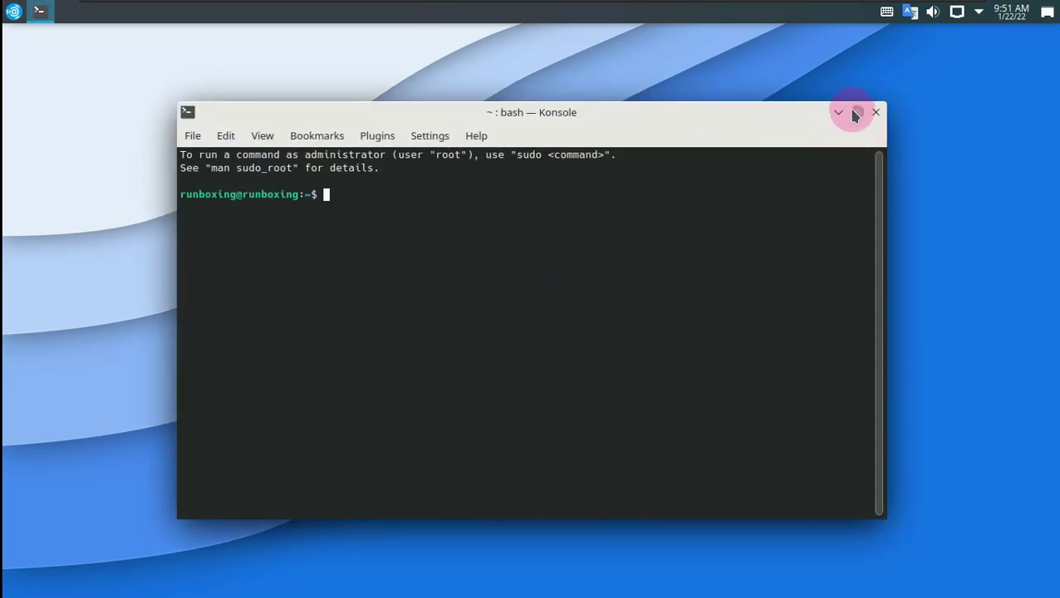
Step: Maximize Konsole and paste the suggested 'sudo apt install neofetch' command at the prompt
left_click(856, 112)
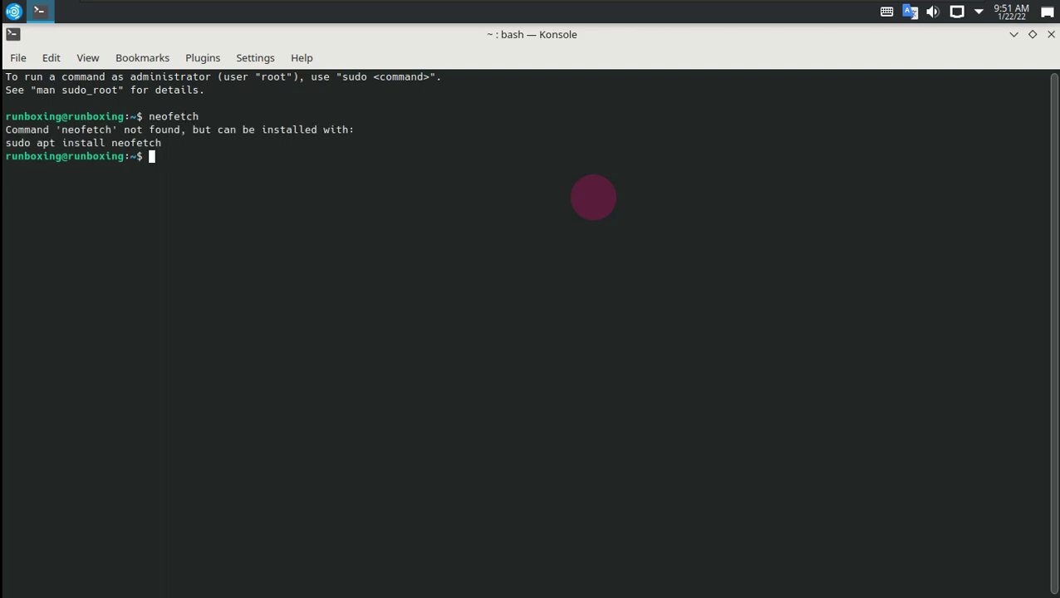
left_click_drag(166, 143, 15, 140)
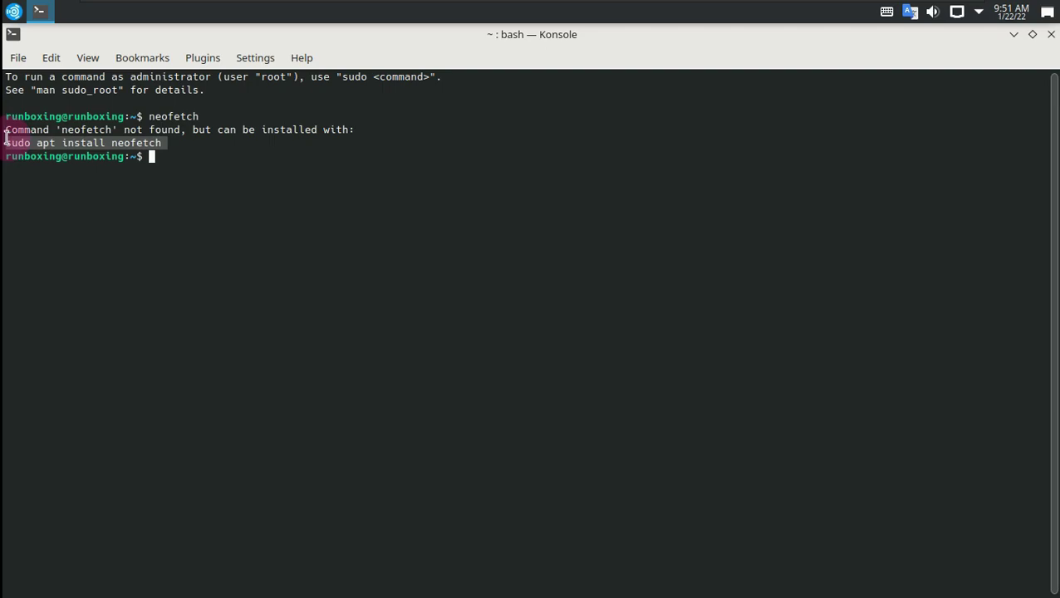
right_click(24, 145)
left_click(52, 148)
right_click(151, 158)
left_click(175, 194)
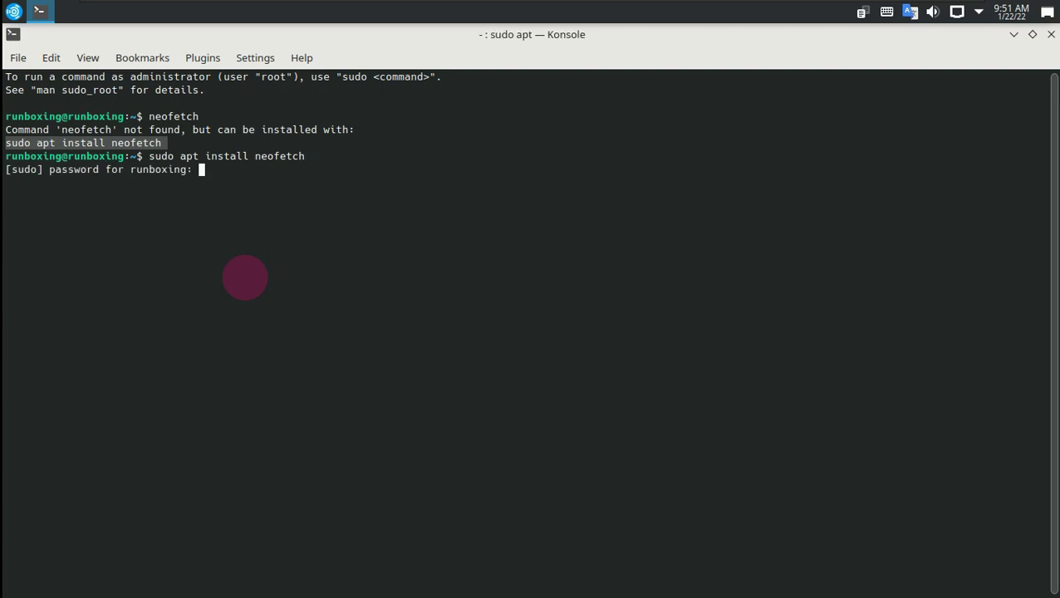
Step: Run the install and confirm with y to install neofetch and its dependencies
key("Return")
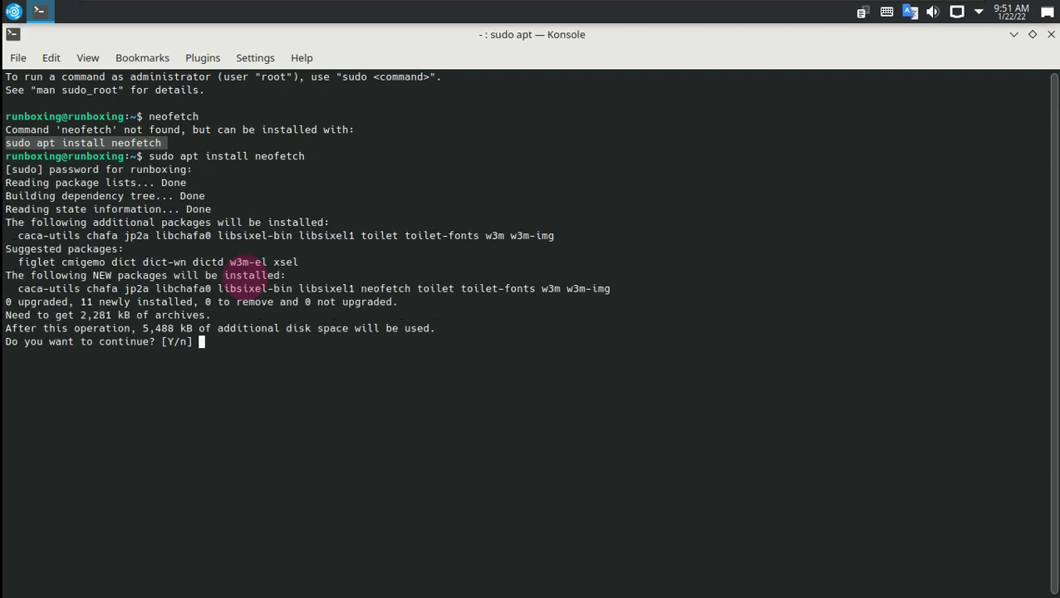
type("y")
key("Return")
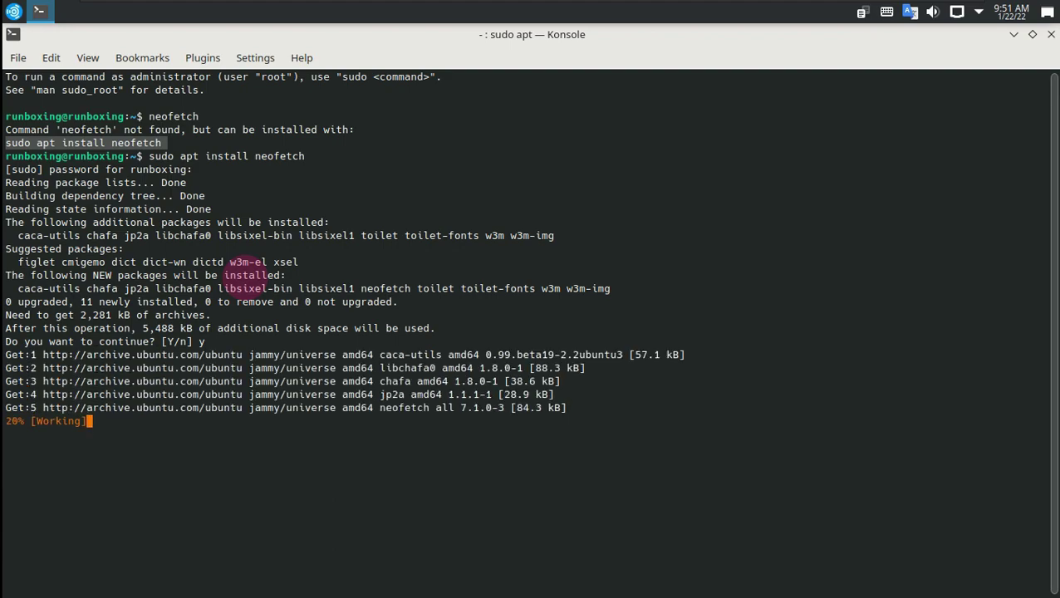
left_click_drag(205, 341, 161, 341)
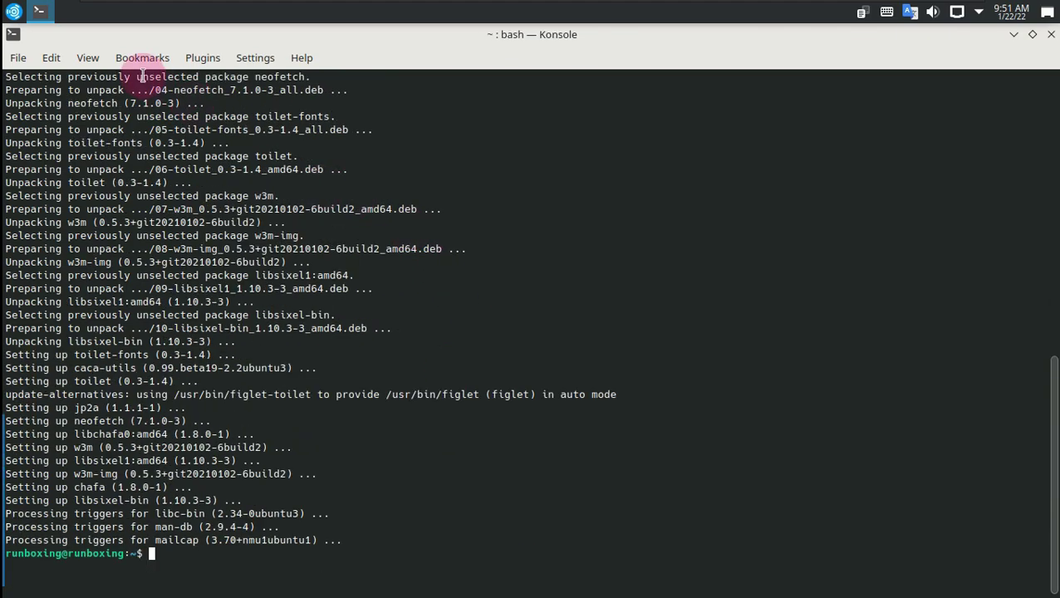
Step: Open a new Konsole window and run neofetch to show the system summary
left_click(17, 58)
mouse_move(51, 60)
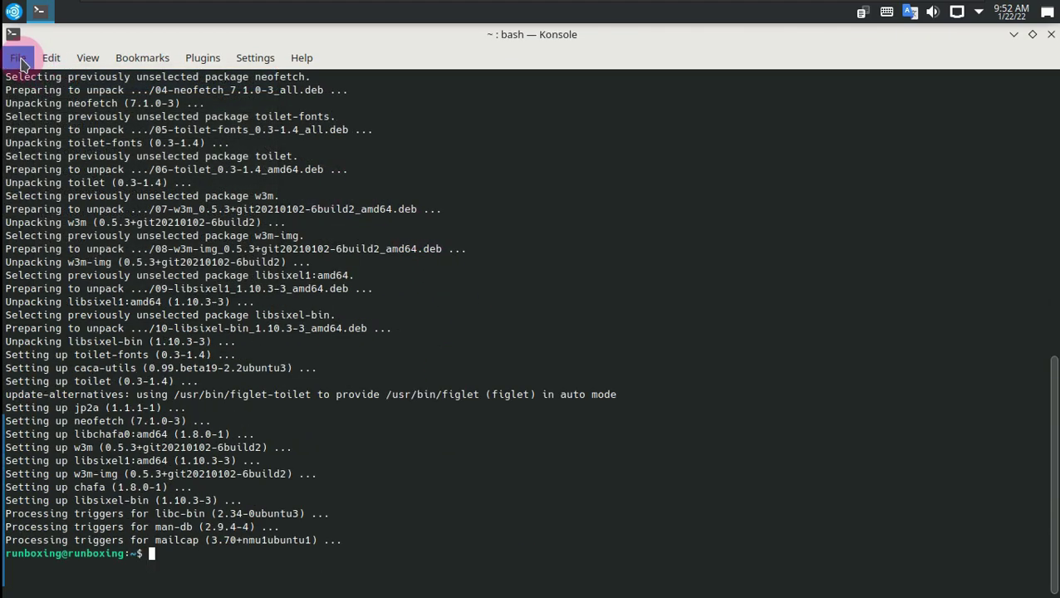
left_click(157, 130)
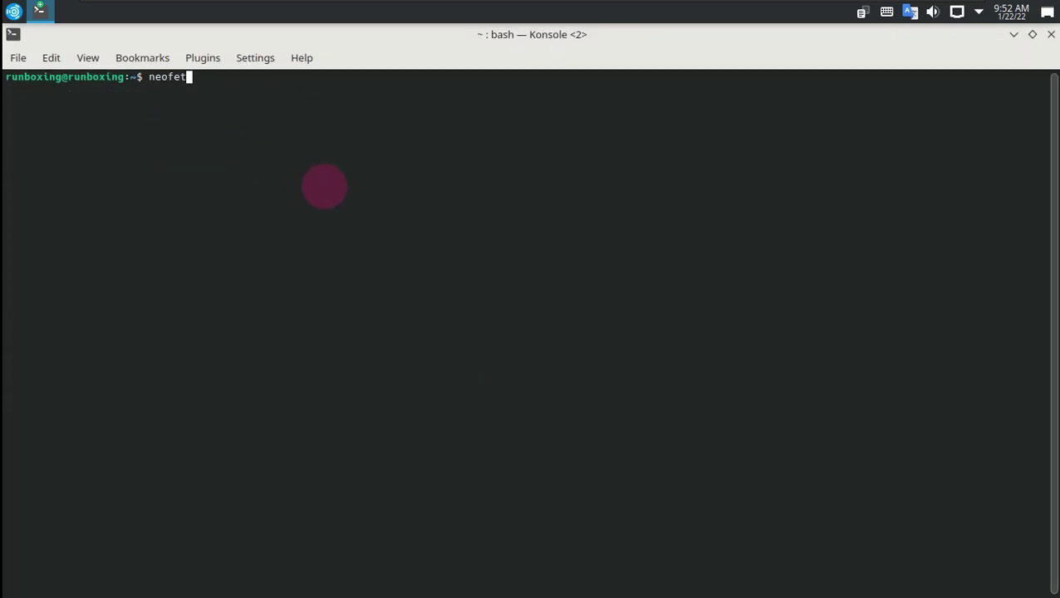
type("neofetch")
key("Return")
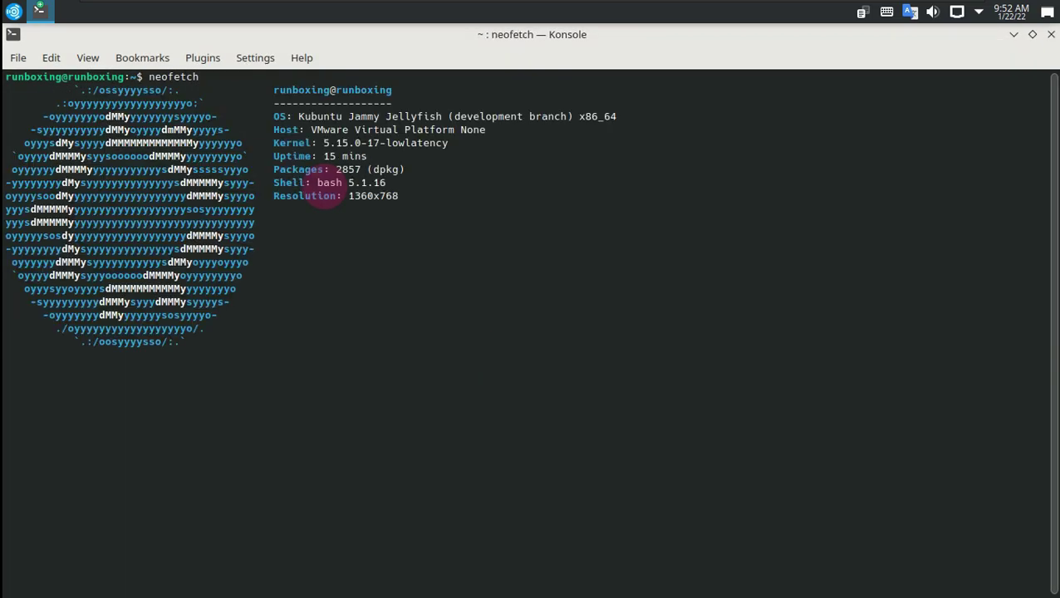
Step: Select the neofetch output, then close both Konsole windows
left_click_drag(273, 116, 474, 302)
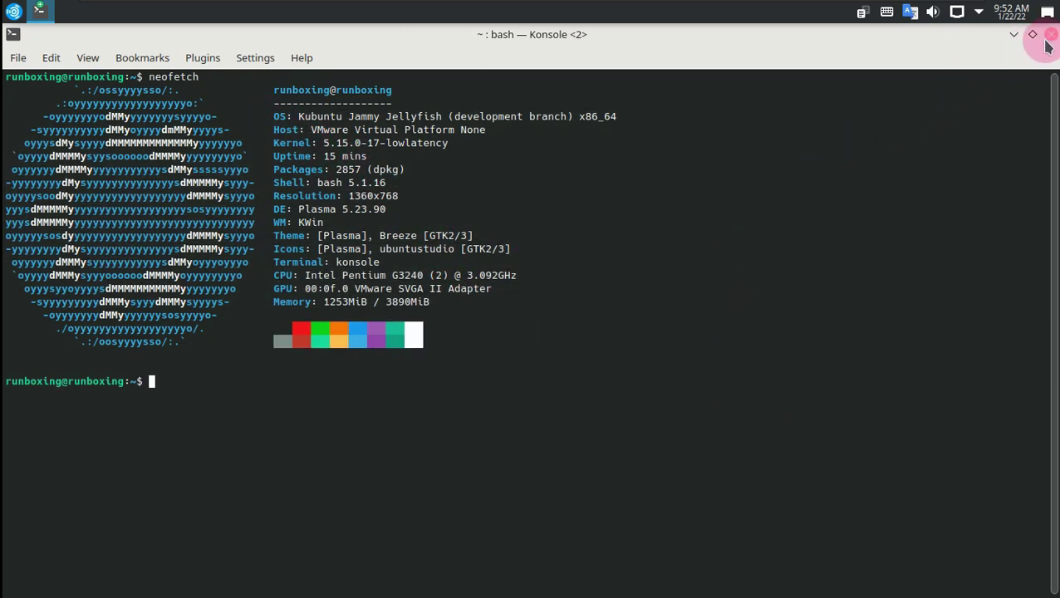
left_click(1015, 37)
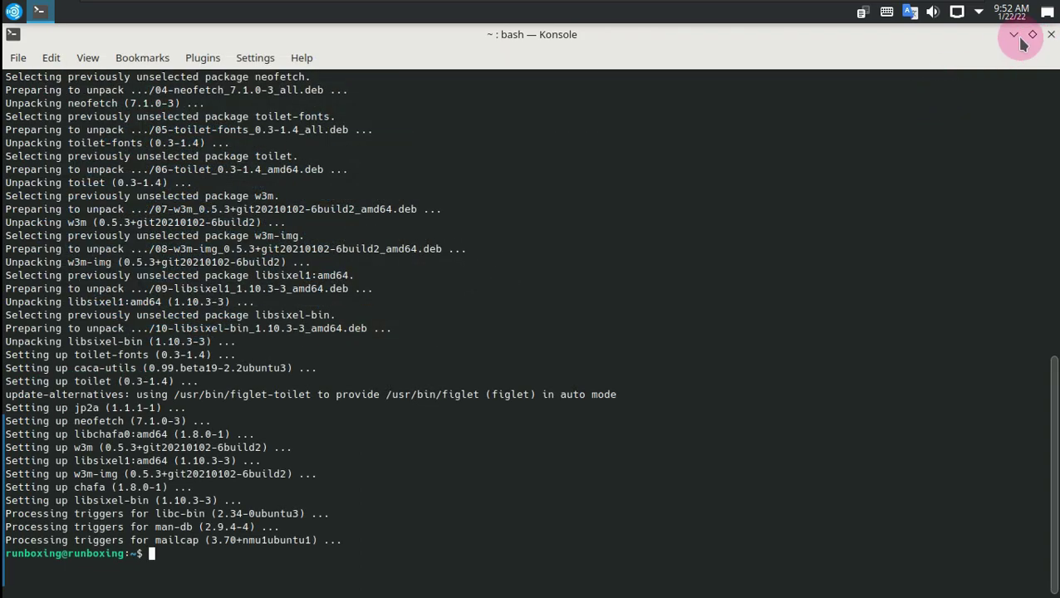
left_click(1047, 36)
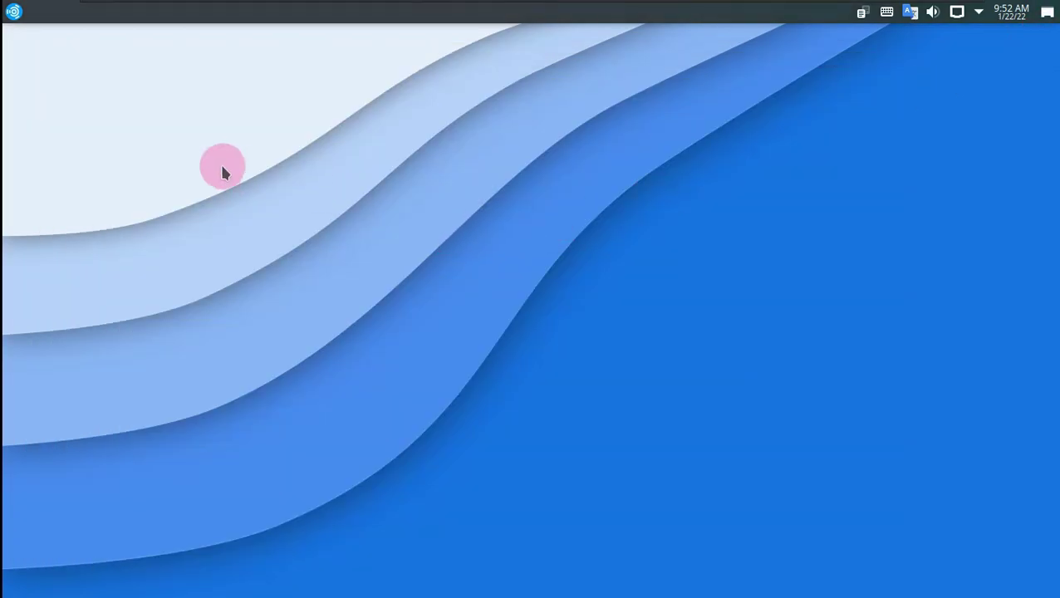
Step: Launch System Settings, apply the Dark theme in Quick Settings, and close the window
left_click(15, 12)
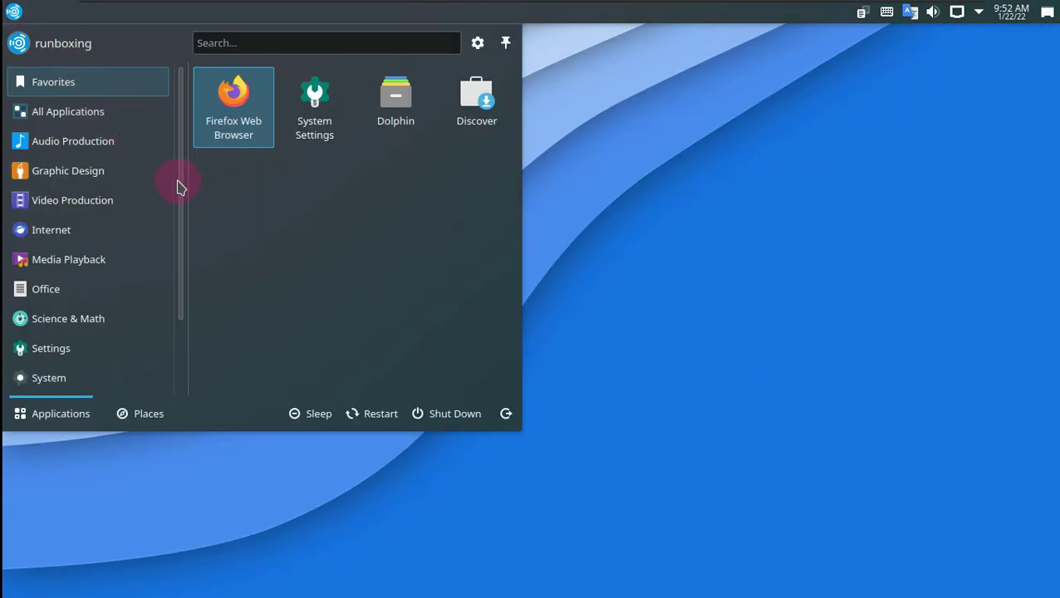
left_click(313, 125)
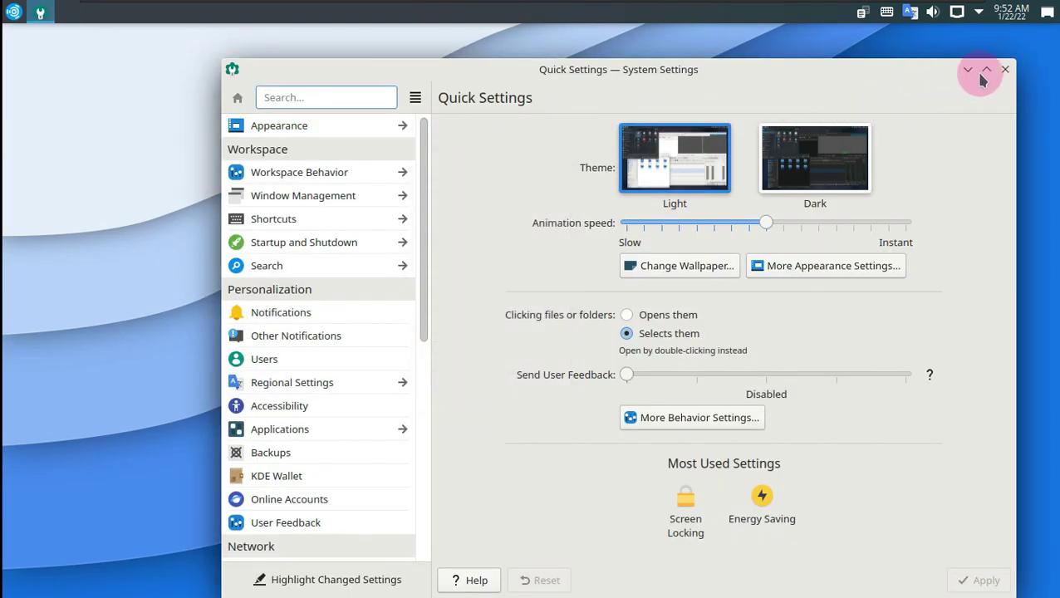
left_click(985, 70)
left_click(742, 150)
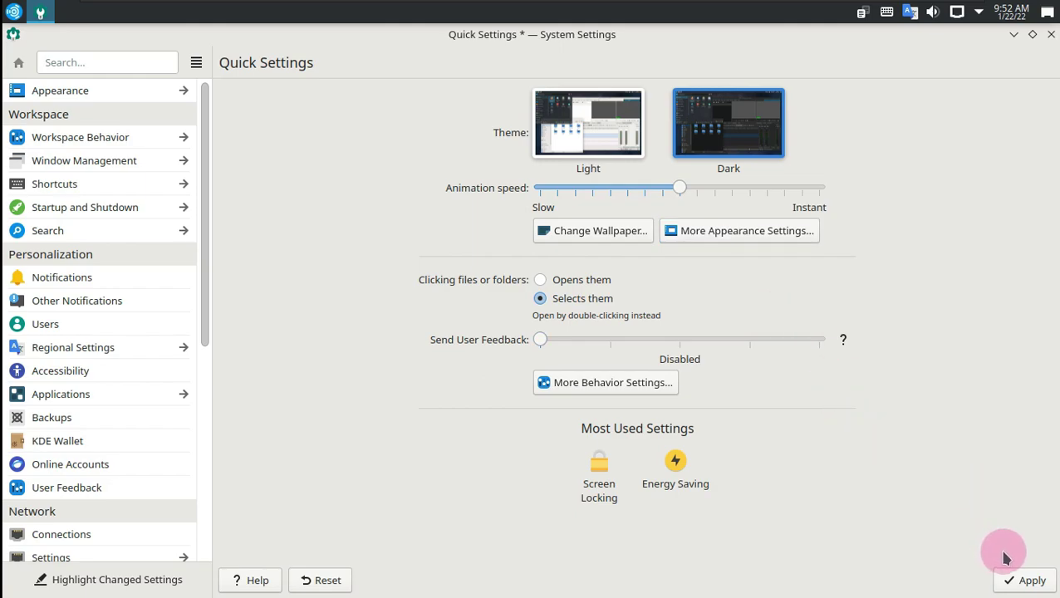
left_click(1025, 580)
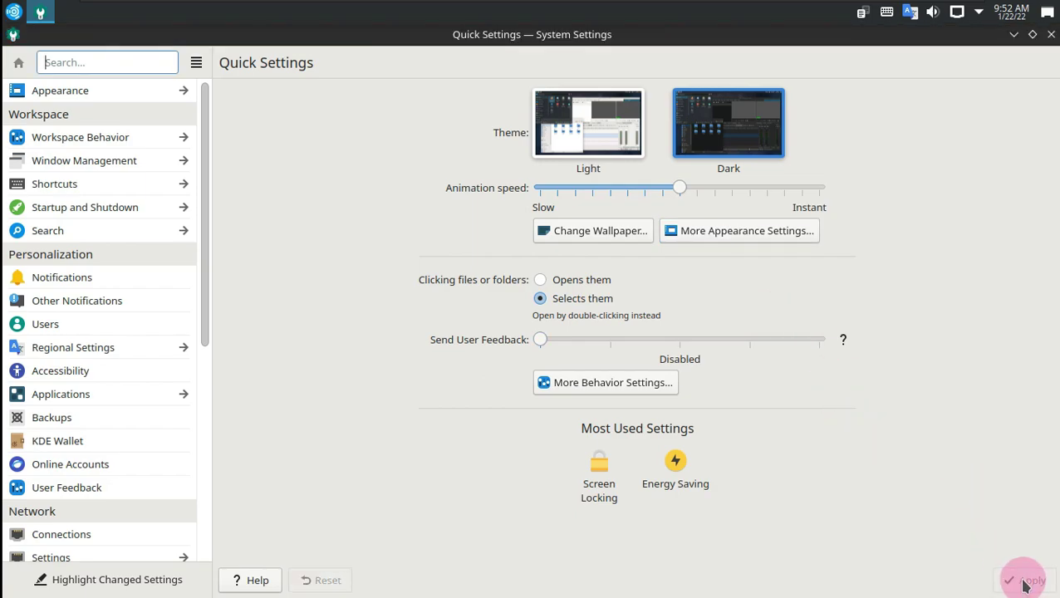
left_click(918, 450)
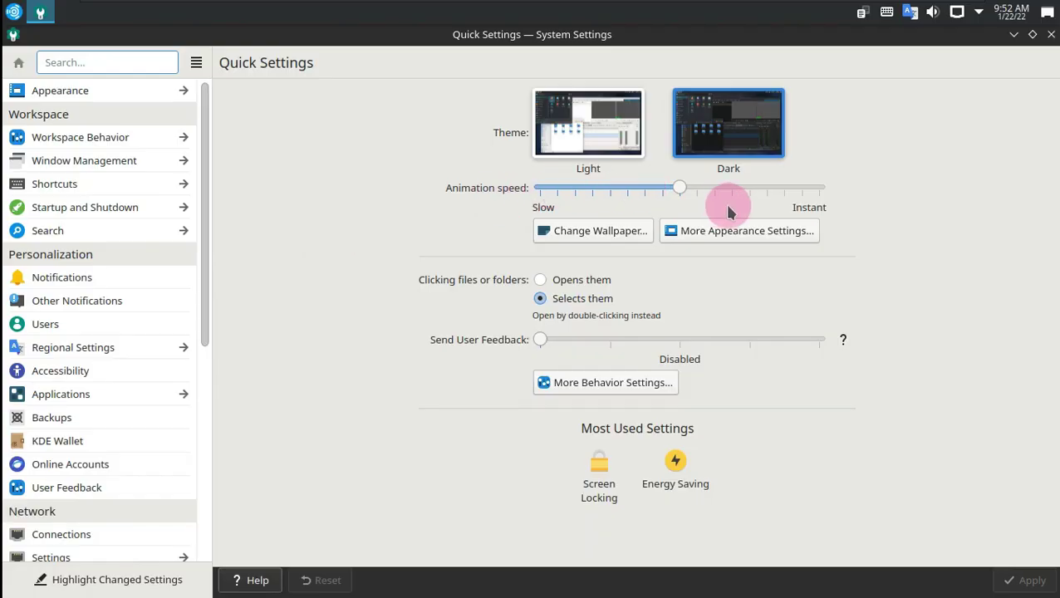
left_click(1051, 34)
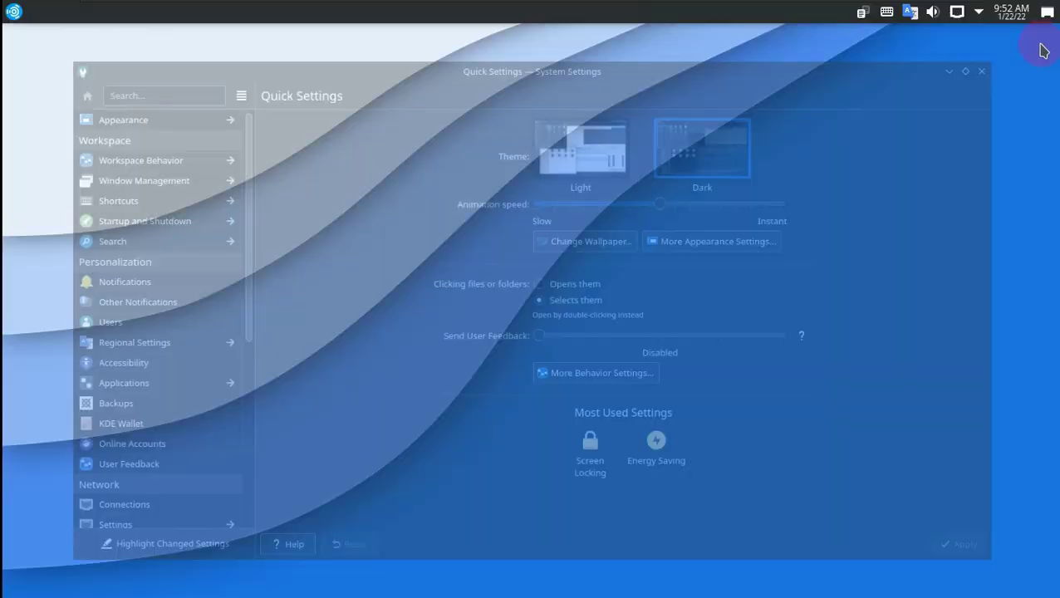
Step: Reopen System Settings, apply the Light global theme, then restore and close the window
left_click(15, 12)
left_click(321, 120)
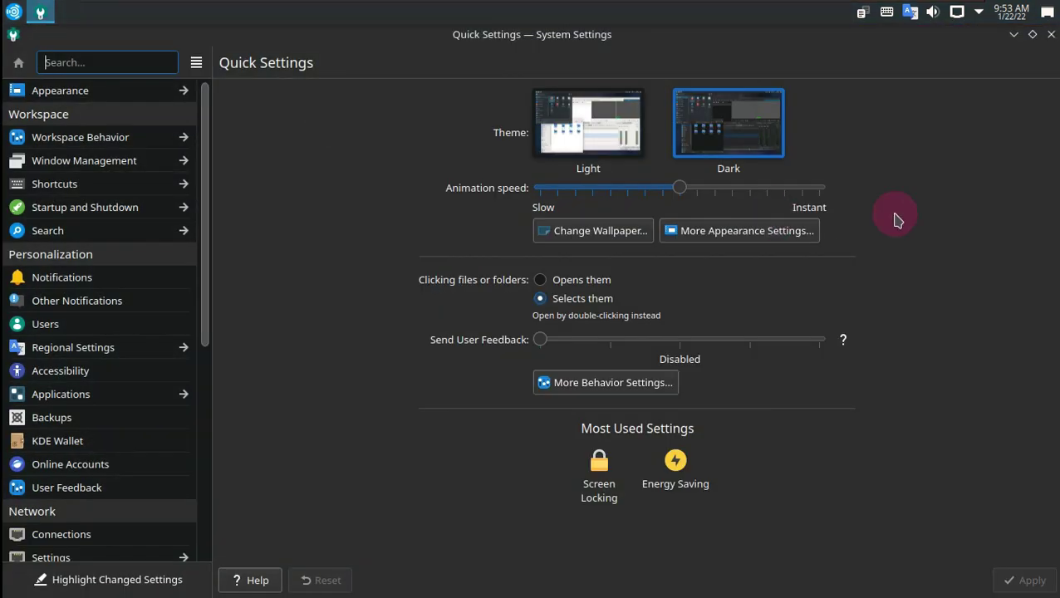
left_click(618, 133)
left_click(1023, 579)
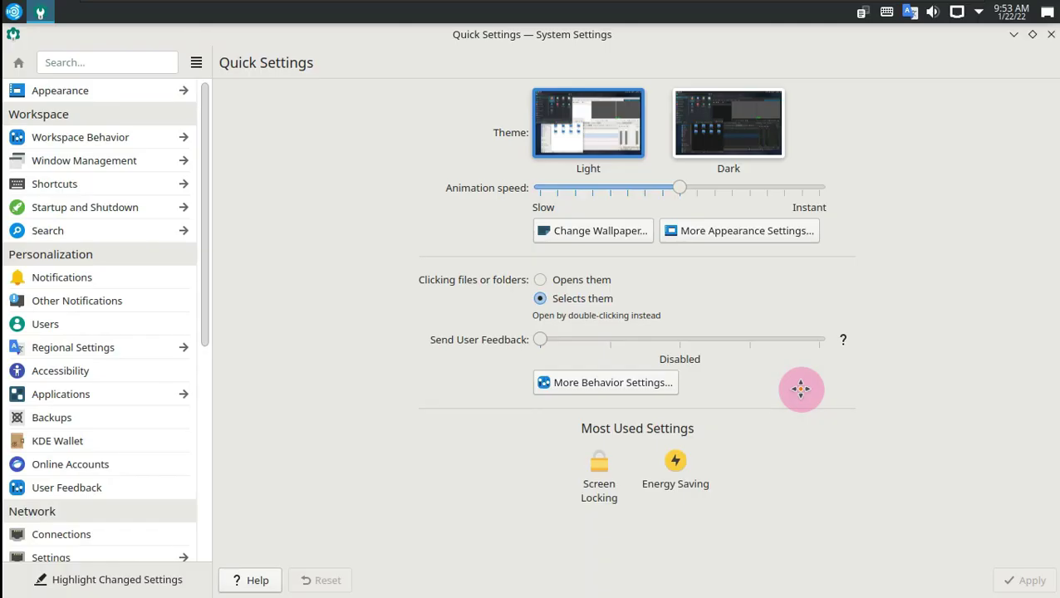
left_click_drag(800, 388, 848, 196)
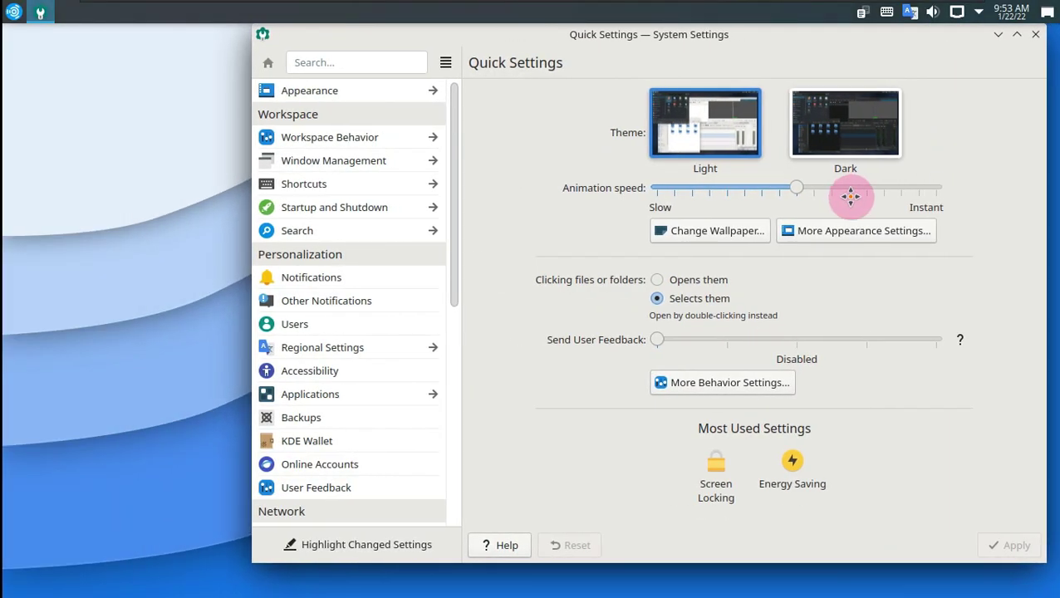
left_click(948, 35)
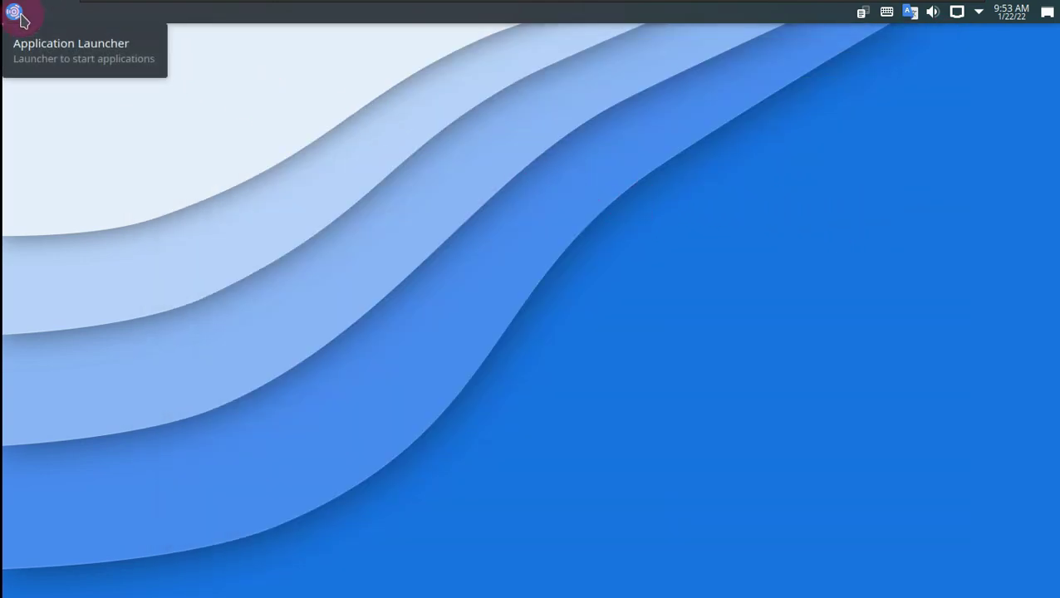
Step: Launch Discover and view its updates, About, Installed and software source settings pages
left_click(15, 13)
left_click(461, 106)
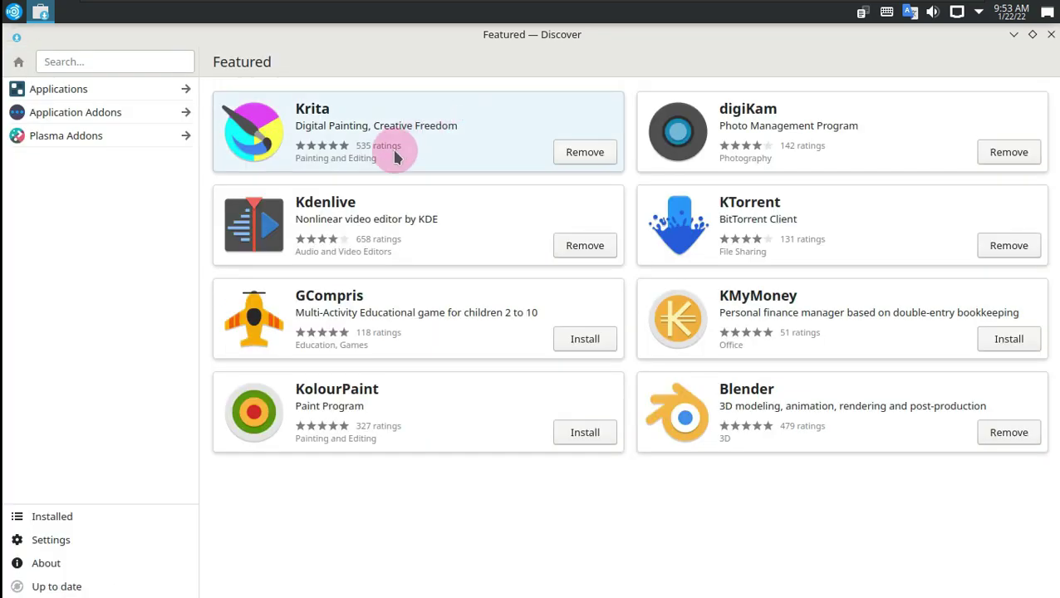
left_click(114, 586)
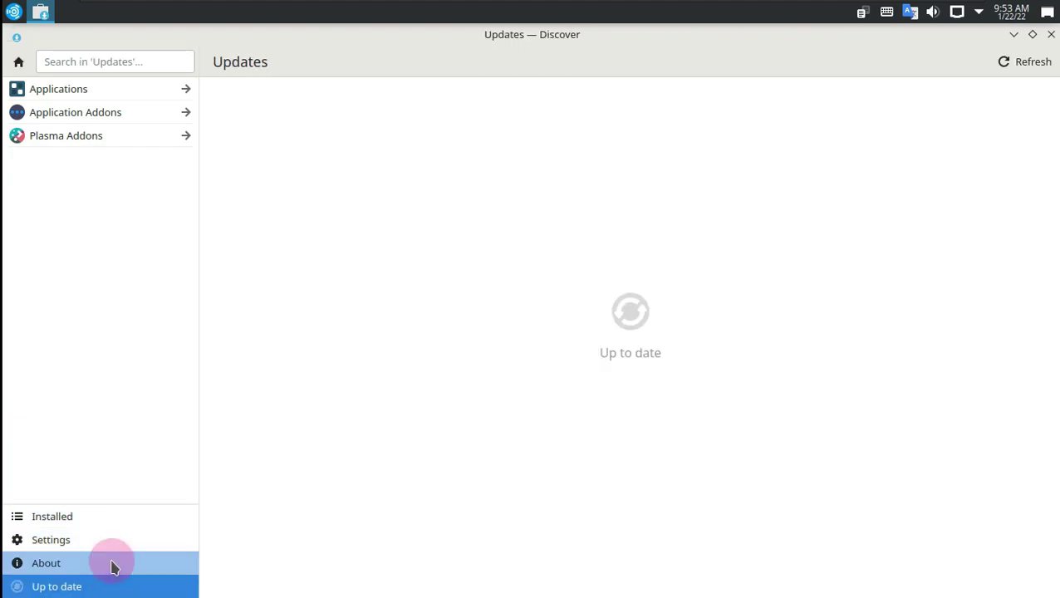
left_click(114, 564)
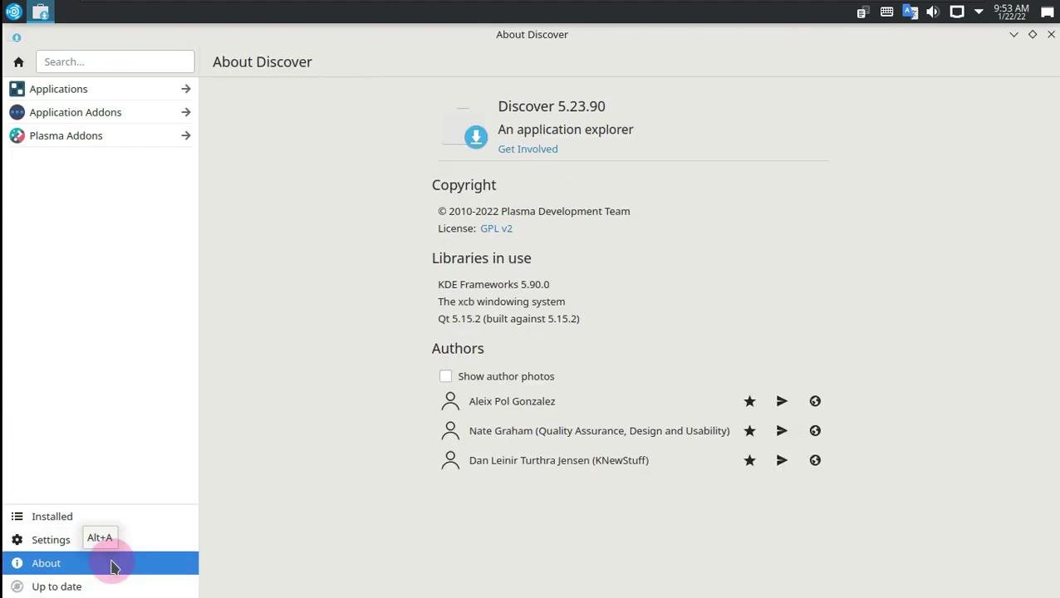
left_click(118, 516)
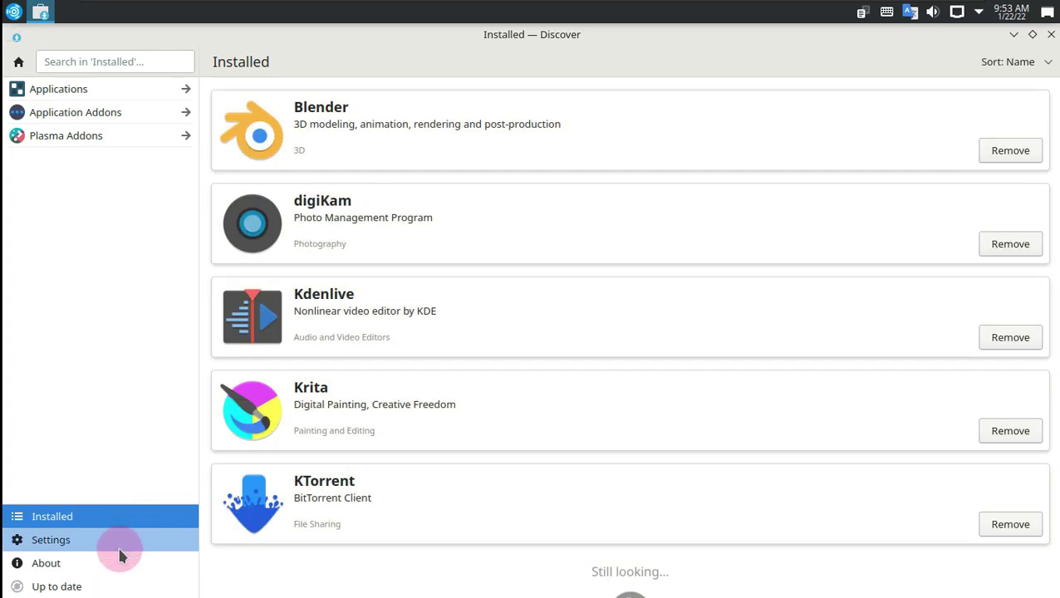
left_click(119, 548)
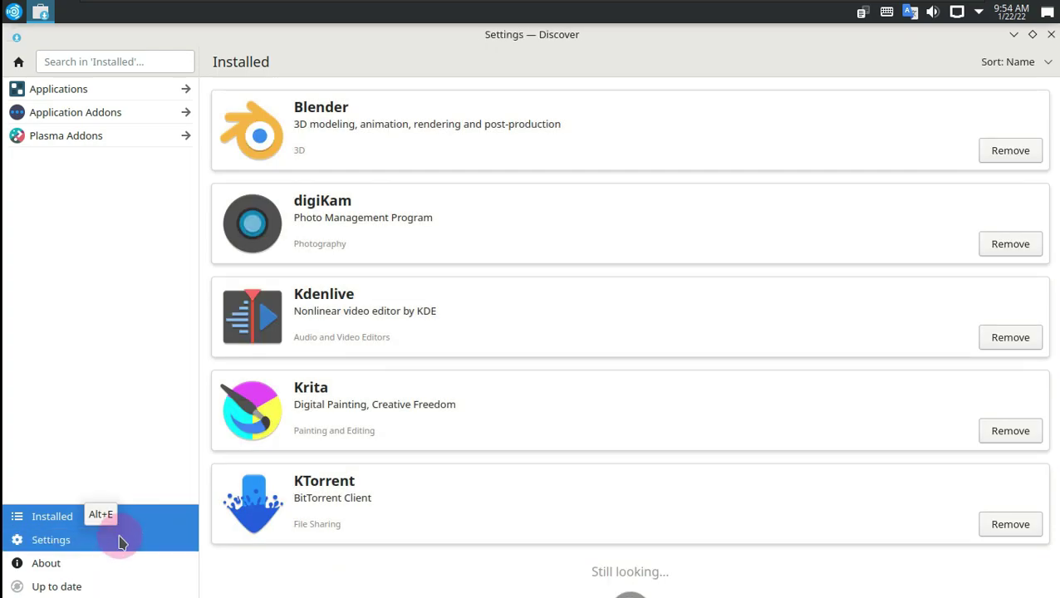
Step: Browse the Plasma Addons, Application Addons and Applications catalogues, then quit Discover
left_click(103, 138)
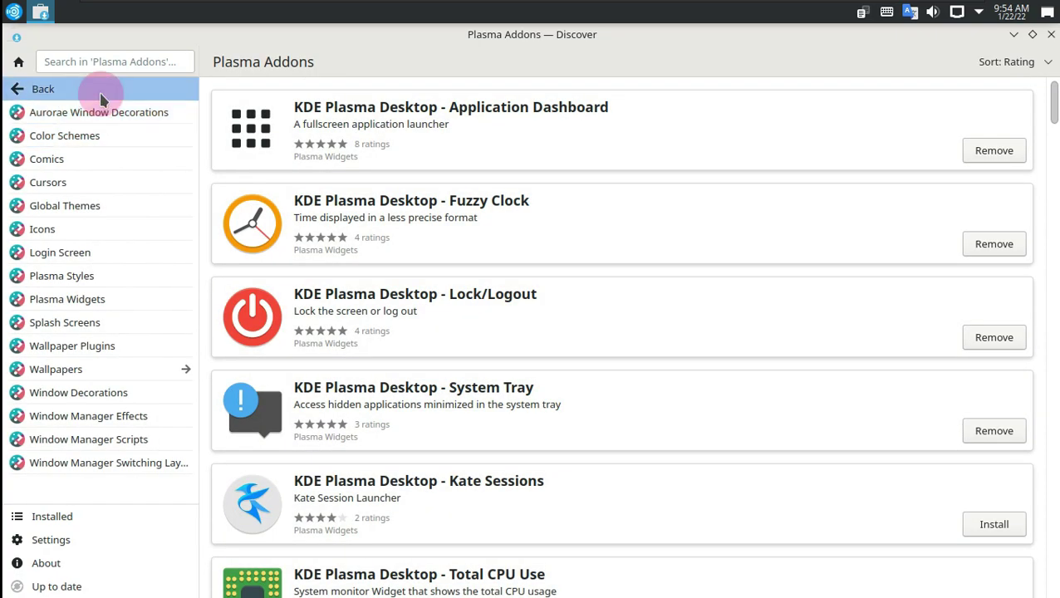
left_click(99, 92)
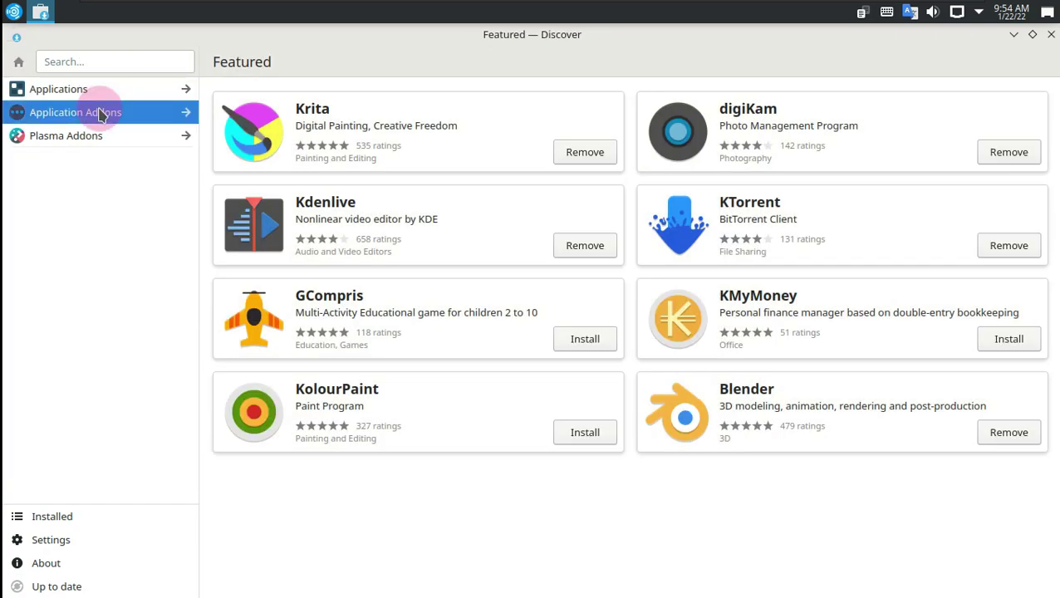
left_click(99, 114)
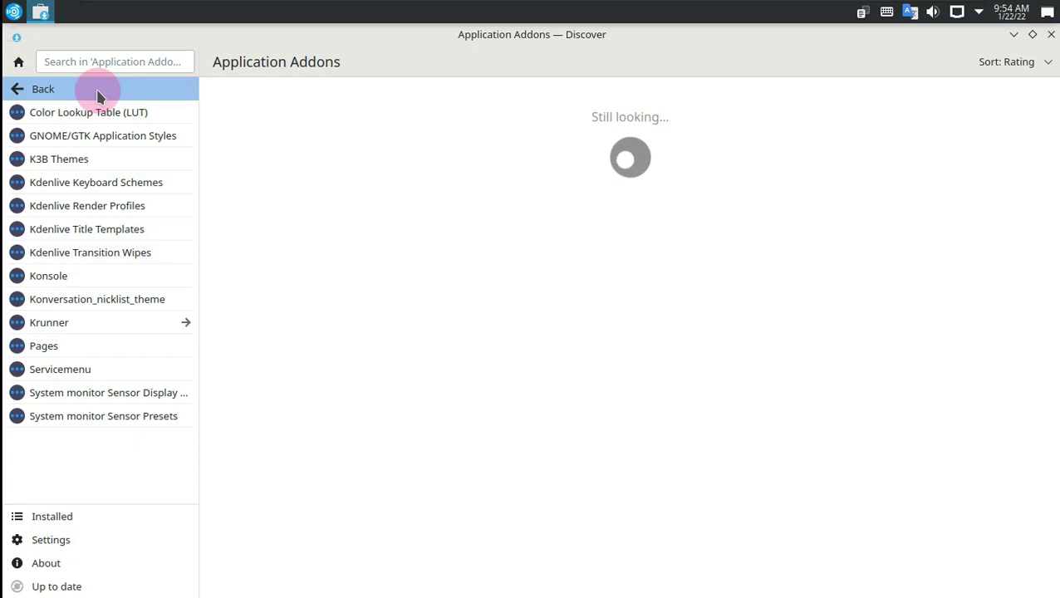
left_click(96, 89)
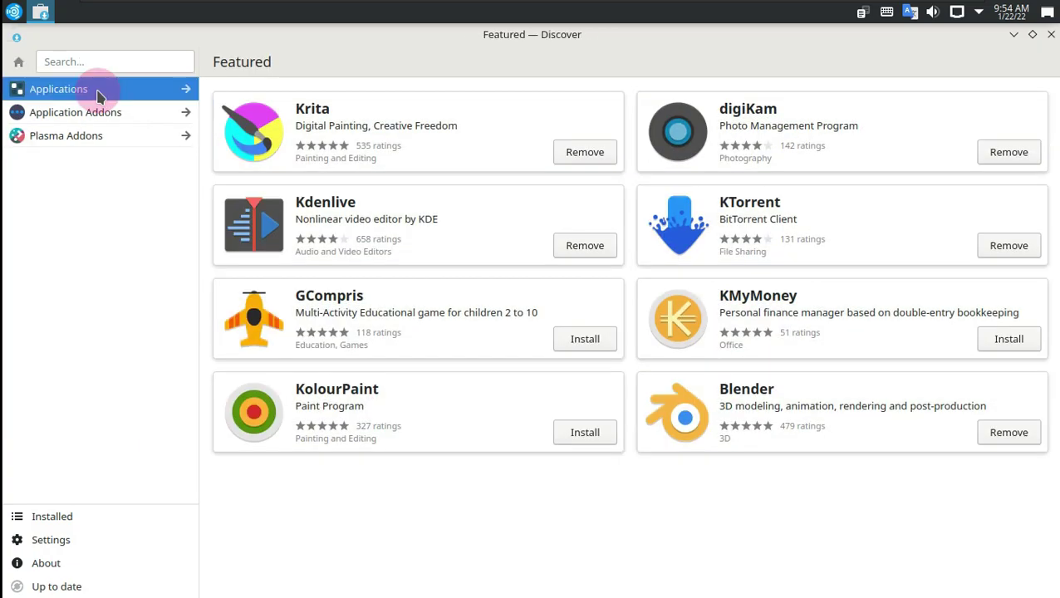
left_click(98, 93)
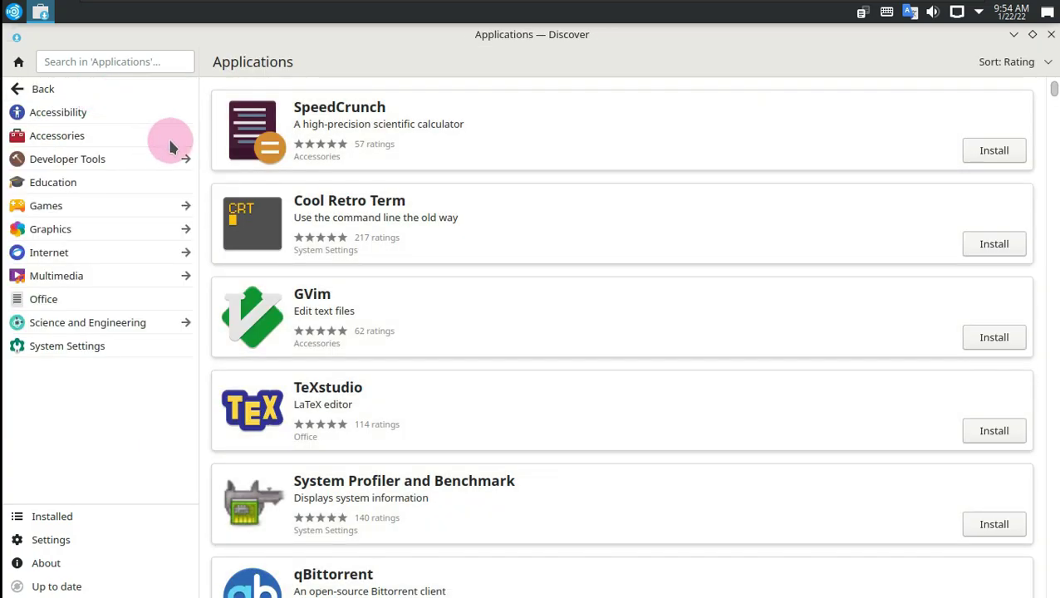
key("ctrl+q")
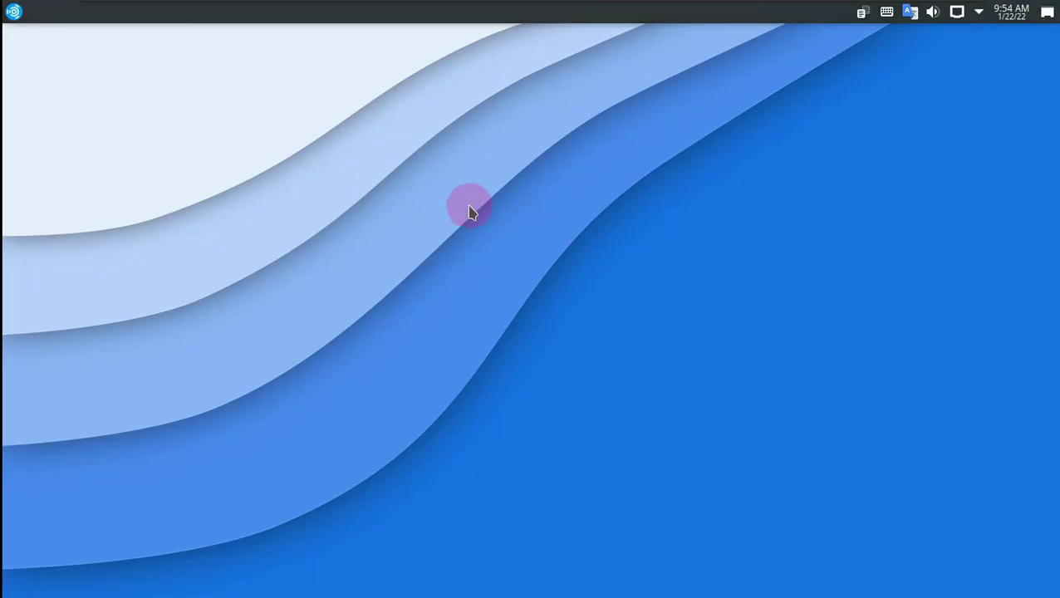
right_click(455, 200)
left_click(517, 462)
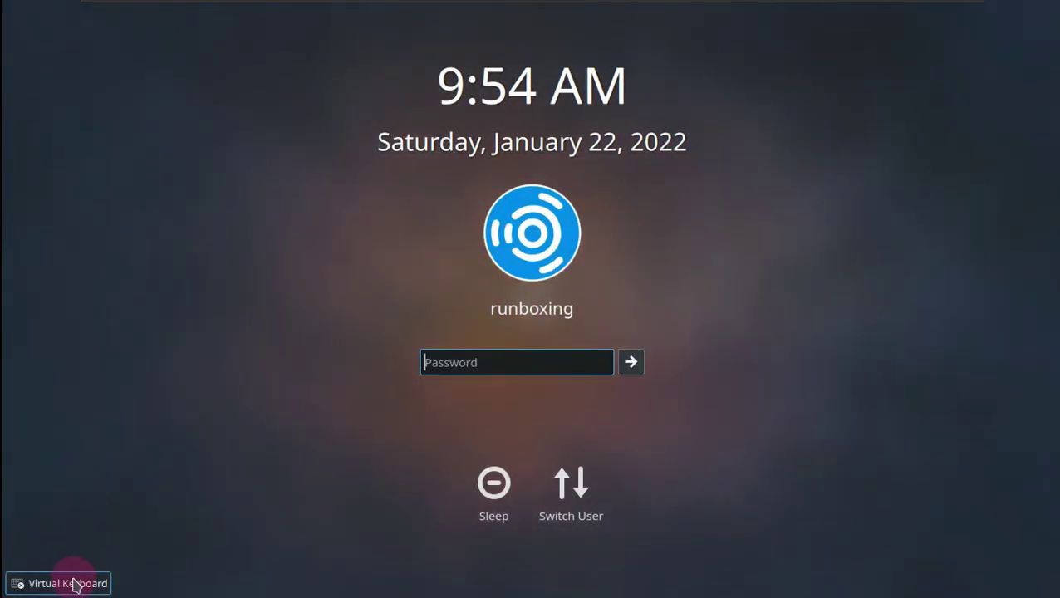
left_click(79, 582)
left_click(113, 525)
left_click(110, 314)
left_click(177, 312)
left_click(261, 320)
left_click(356, 314)
left_click(430, 321)
left_click(603, 250)
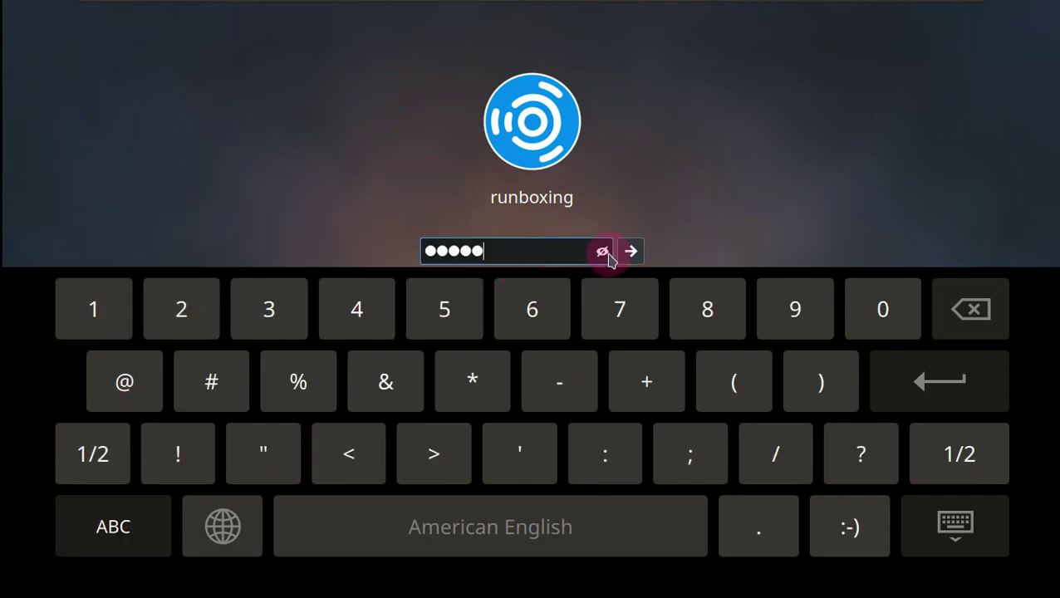
left_click(976, 523)
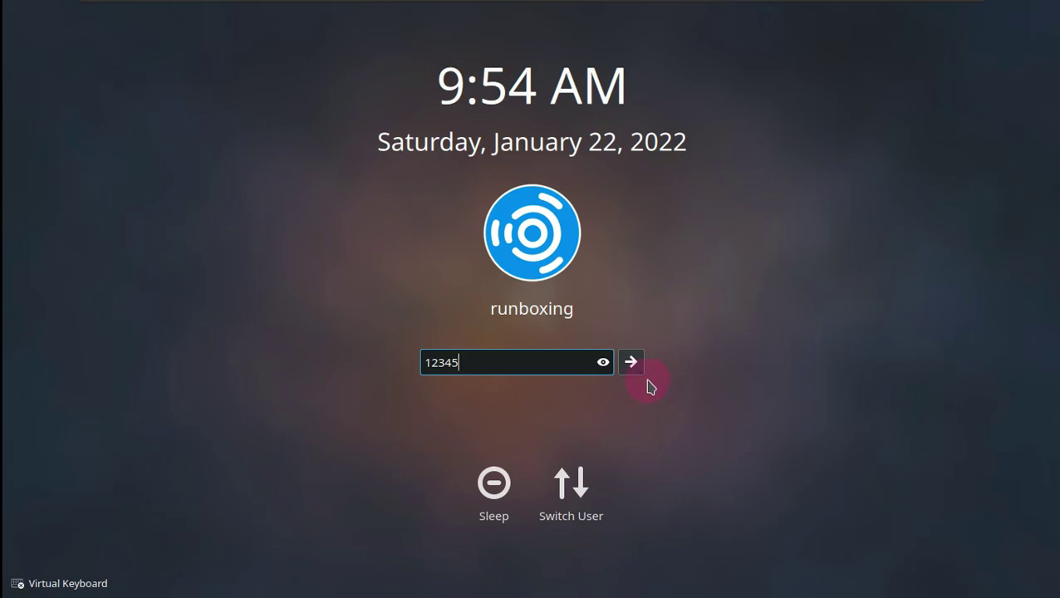
left_click(639, 374)
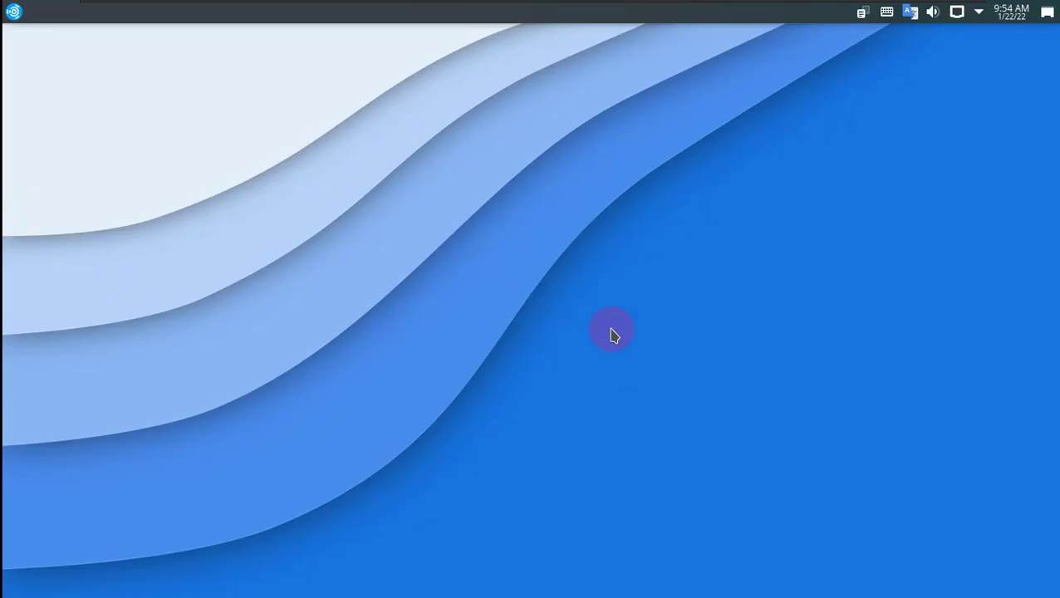
Step: Choose Leave... from the desktop context menu and pick Shut Down
right_click(491, 149)
left_click(552, 423)
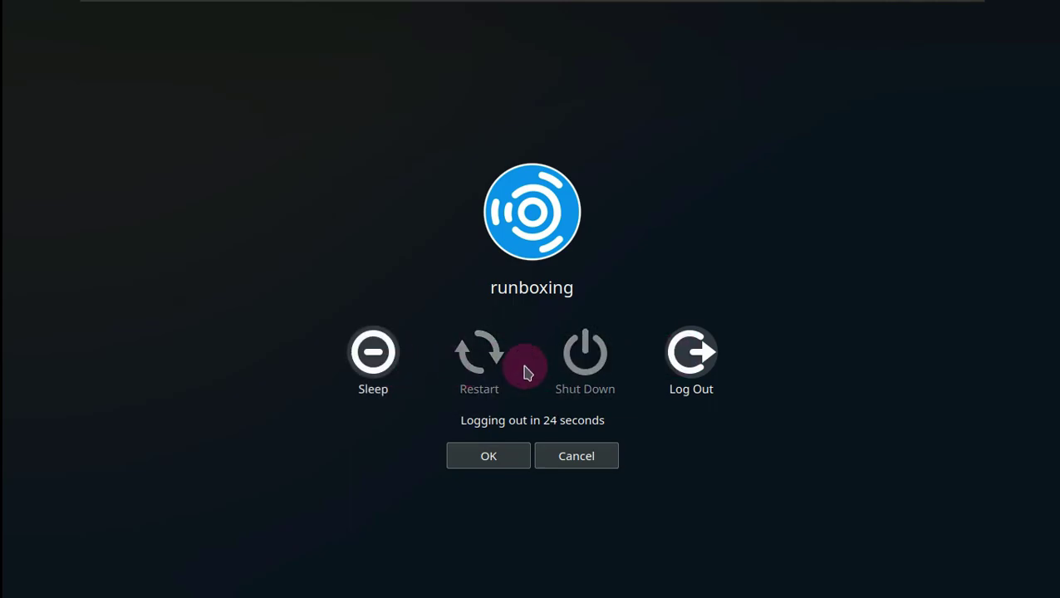
left_click(598, 365)
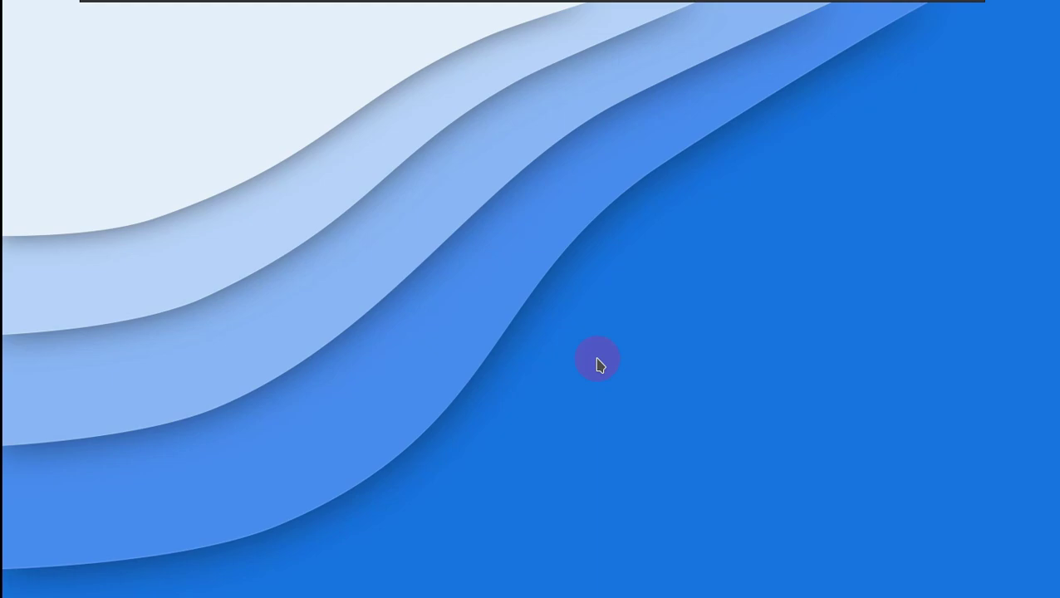